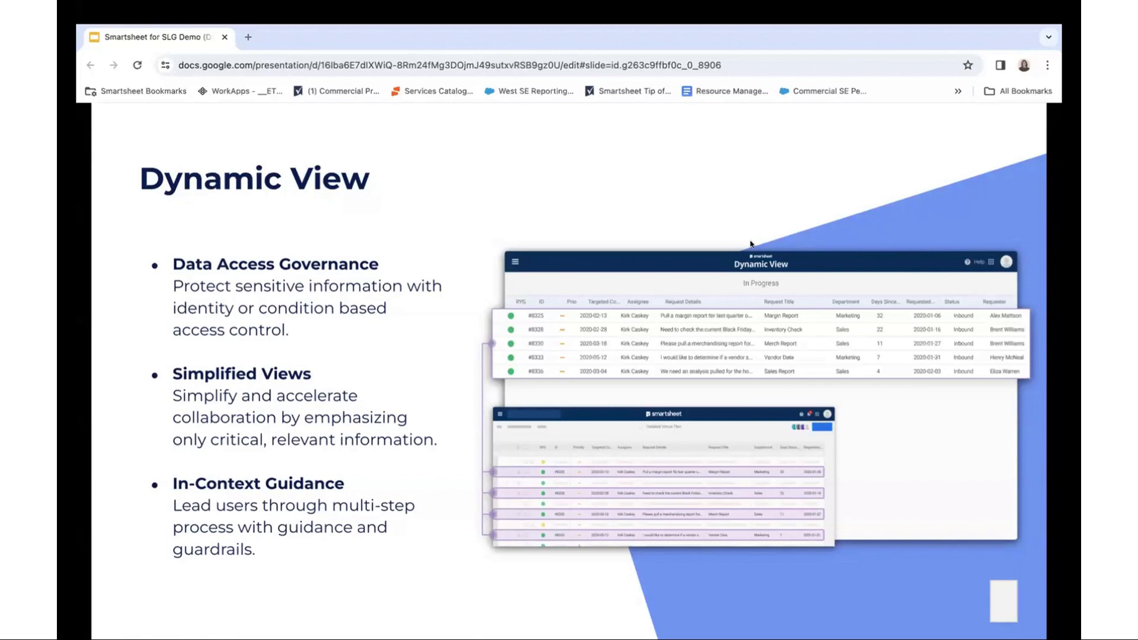
- Advance the slideshow from the Dynamic View slide to the DEMO slide
key(Right)
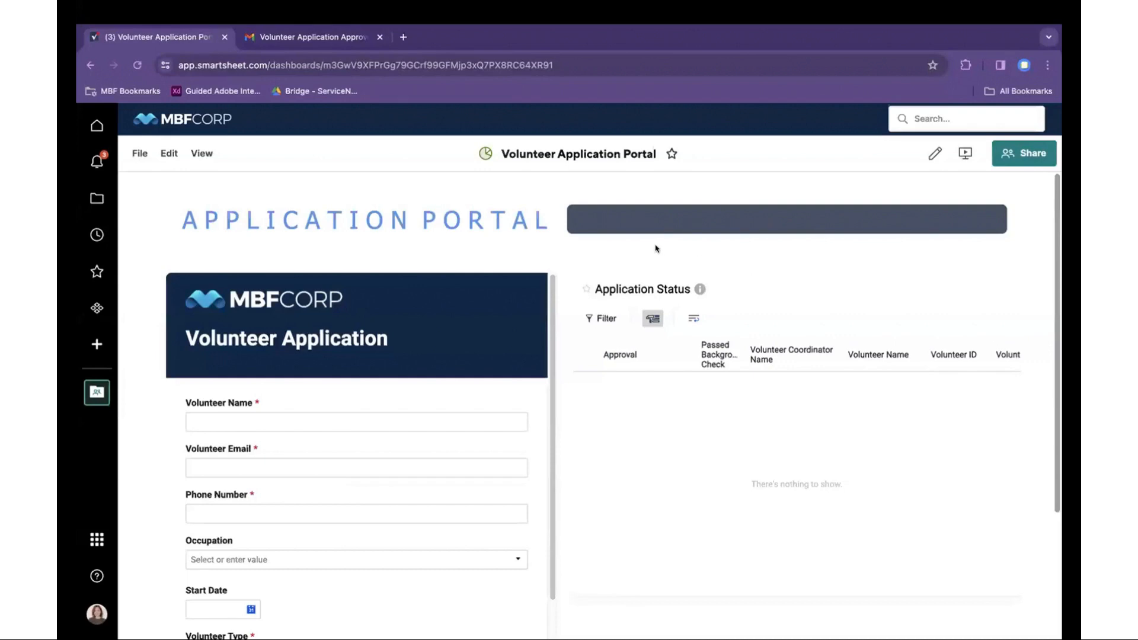
- Fill in the volunteer's name, e-mail and phone number from the autofill suggestions
scroll(552, 231, down, 1)
scroll(553, 231, down, 1)
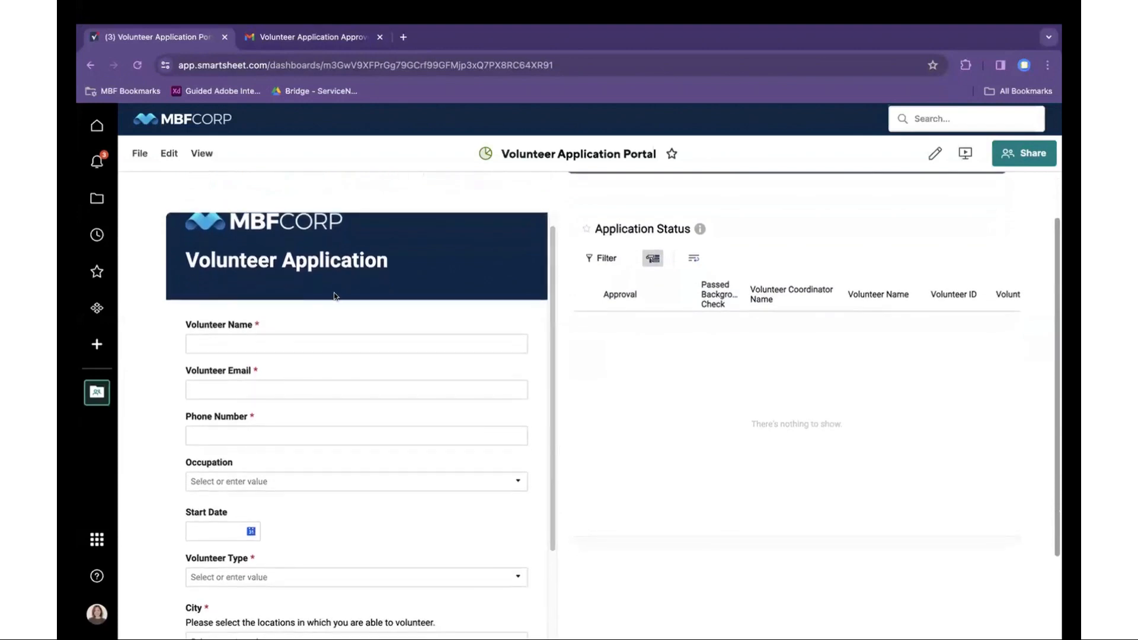
click(314, 348)
click(315, 372)
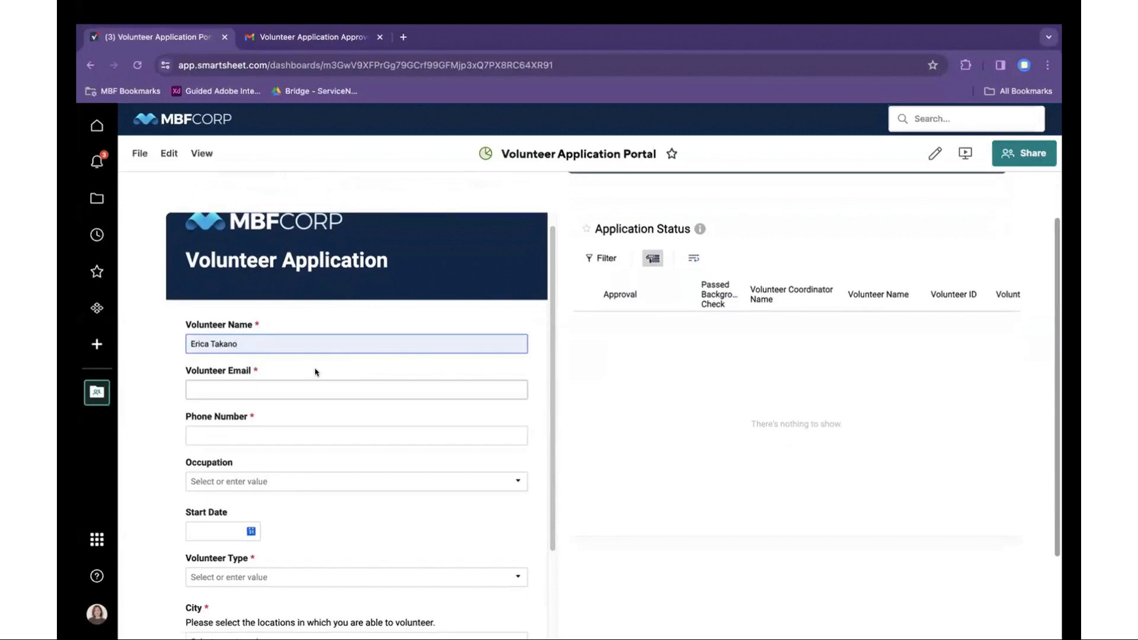
click(309, 384)
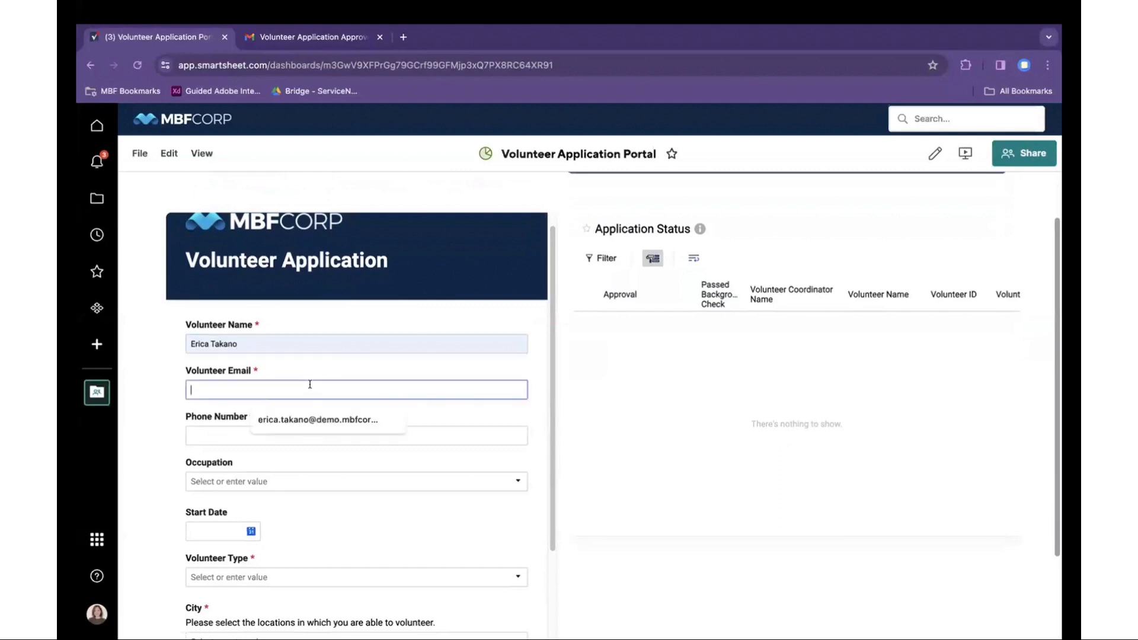
click(311, 417)
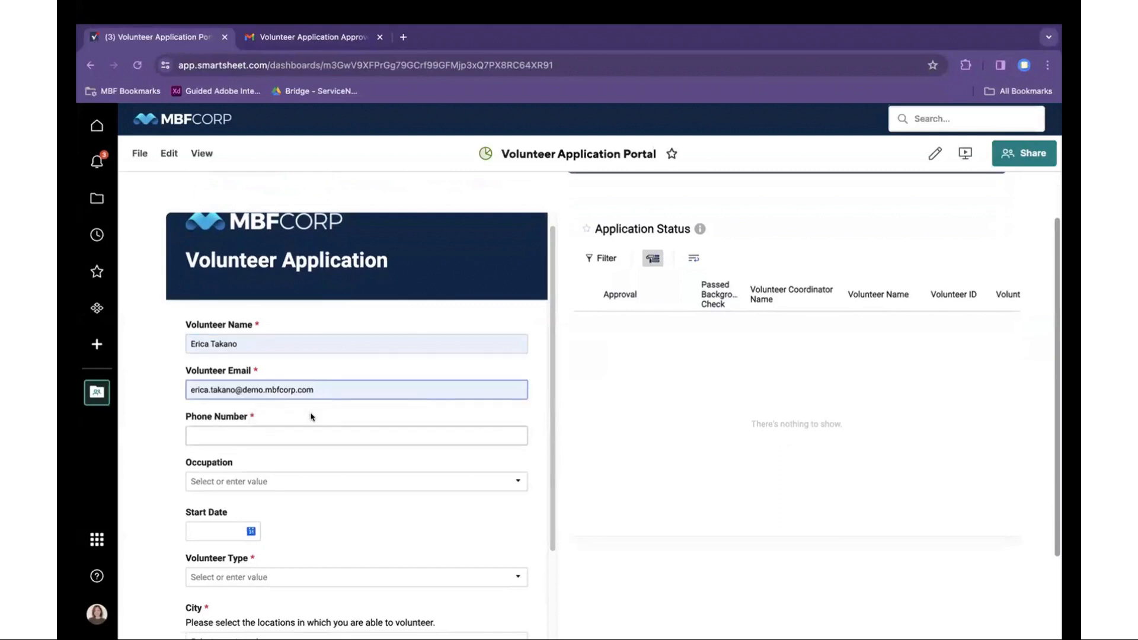
scroll(311, 417, down, 2)
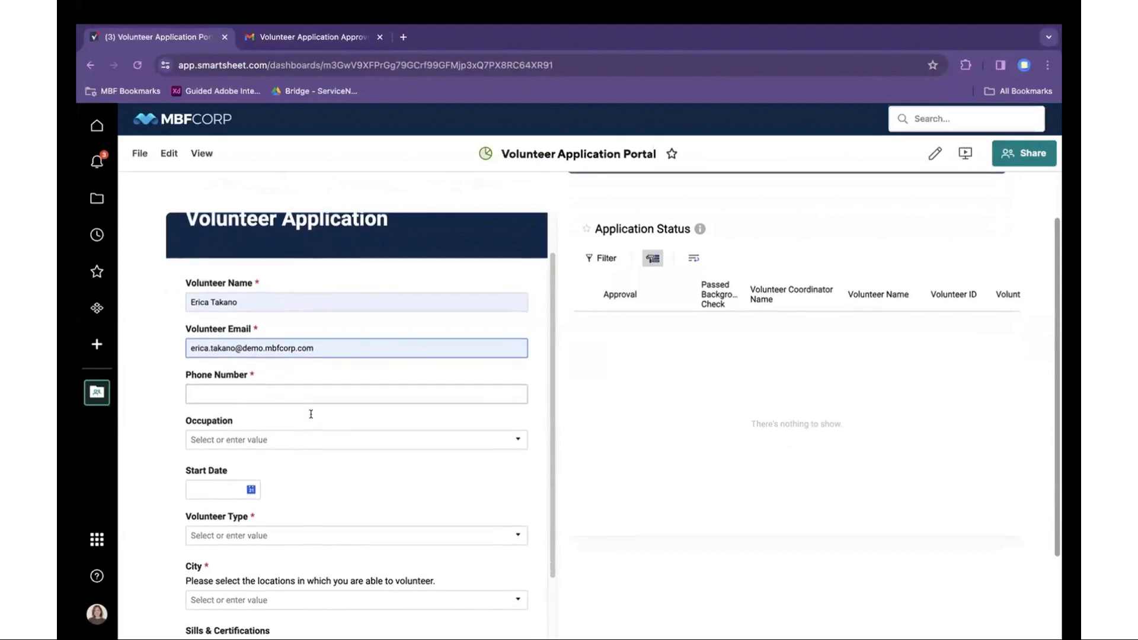
scroll(311, 414, down, 1)
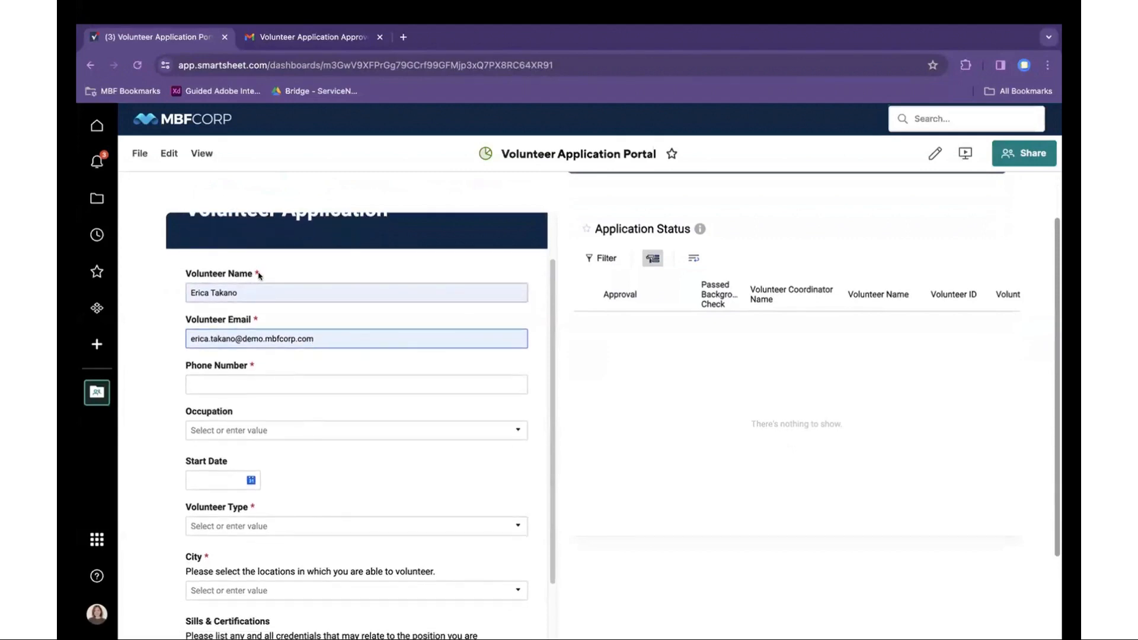
click(266, 384)
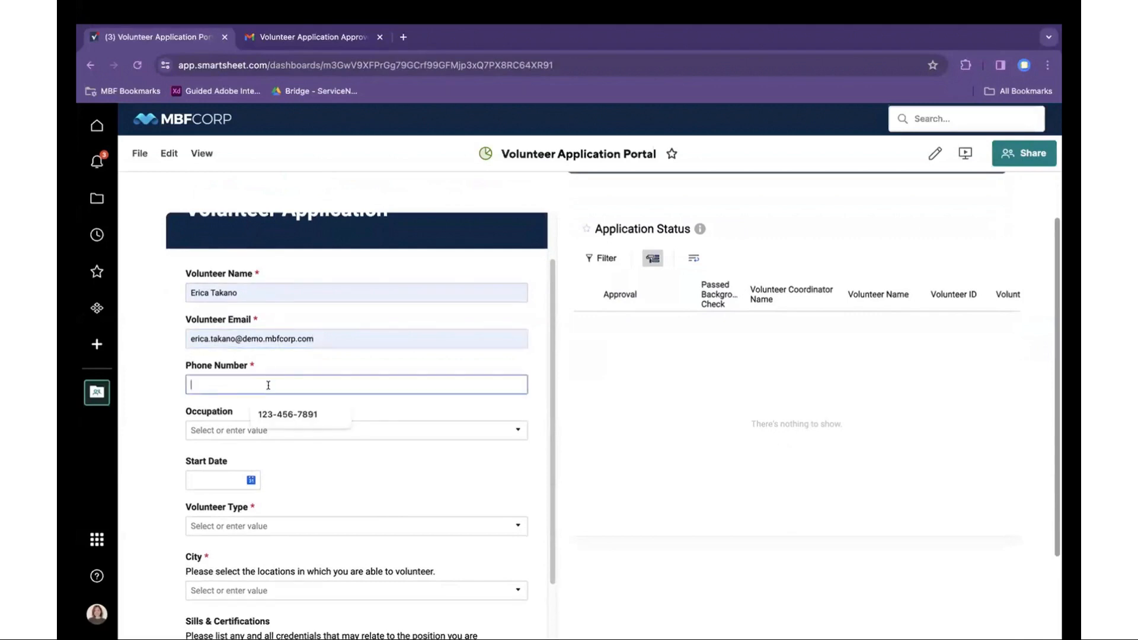
click(283, 414)
- Set the occupation to Nurse and the start date to 04/16/2024
scroll(318, 423, down, 4)
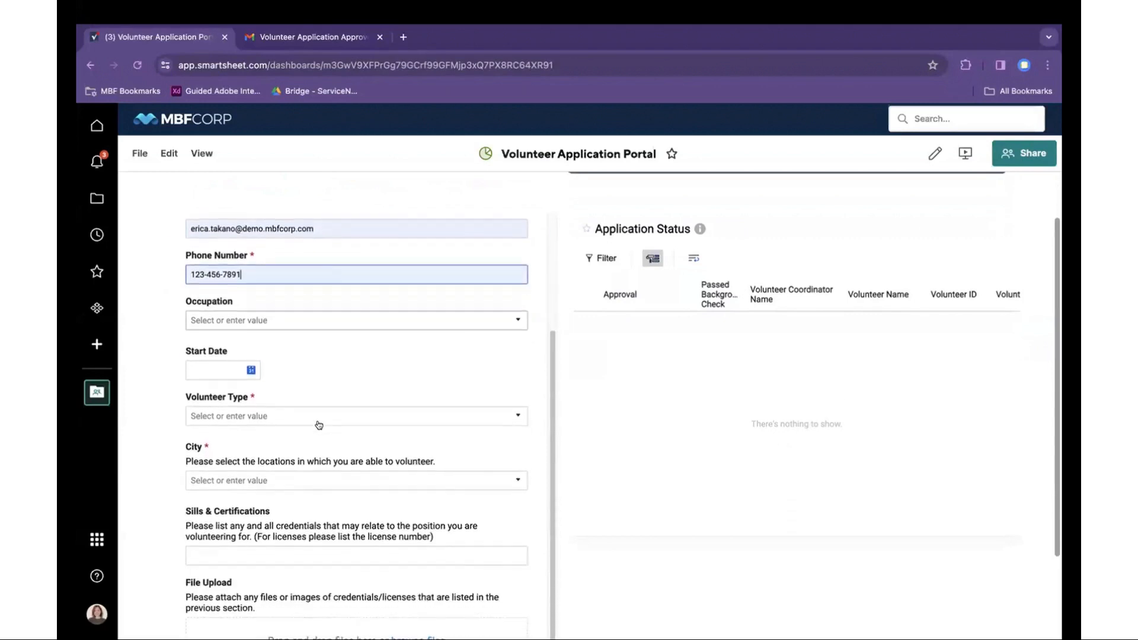
click(316, 301)
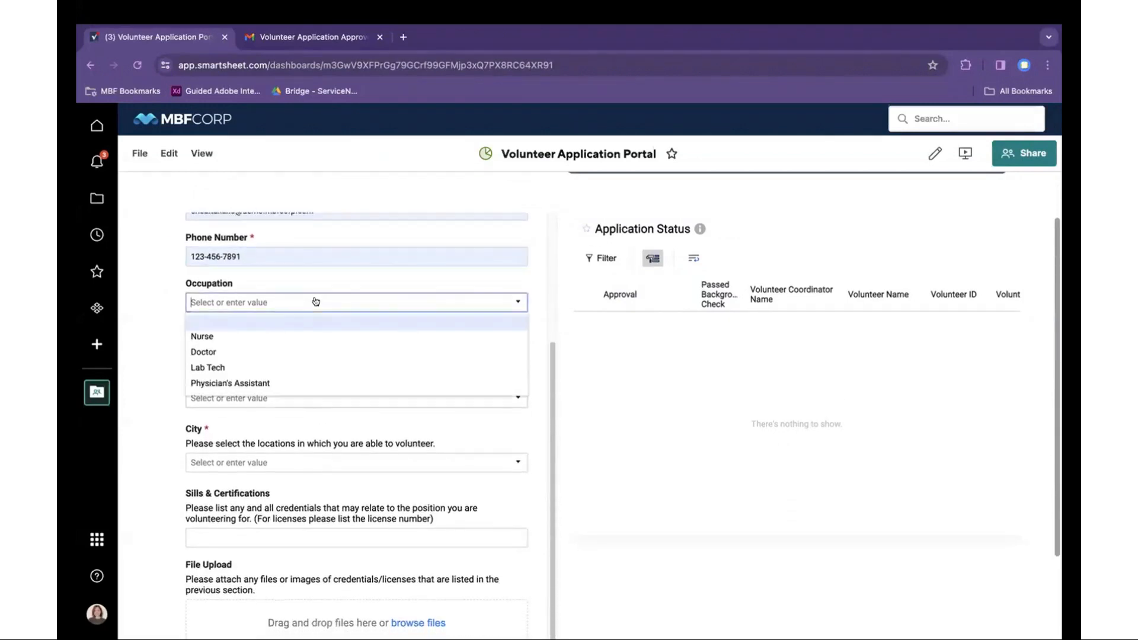
click(313, 336)
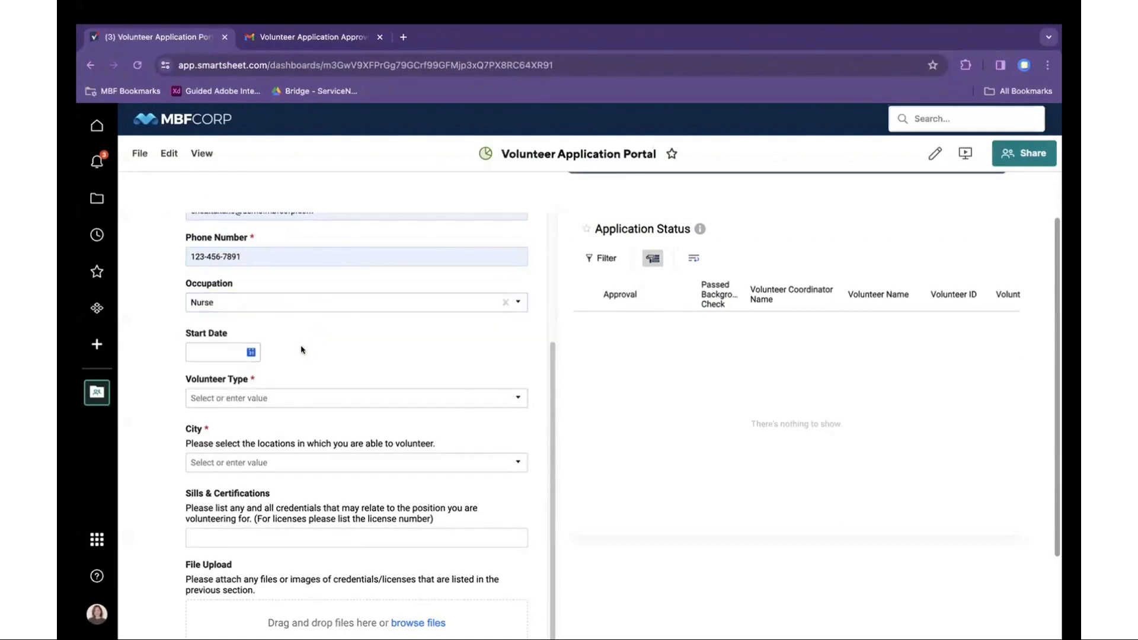
click(256, 352)
click(371, 267)
scroll(373, 363, down, 2)
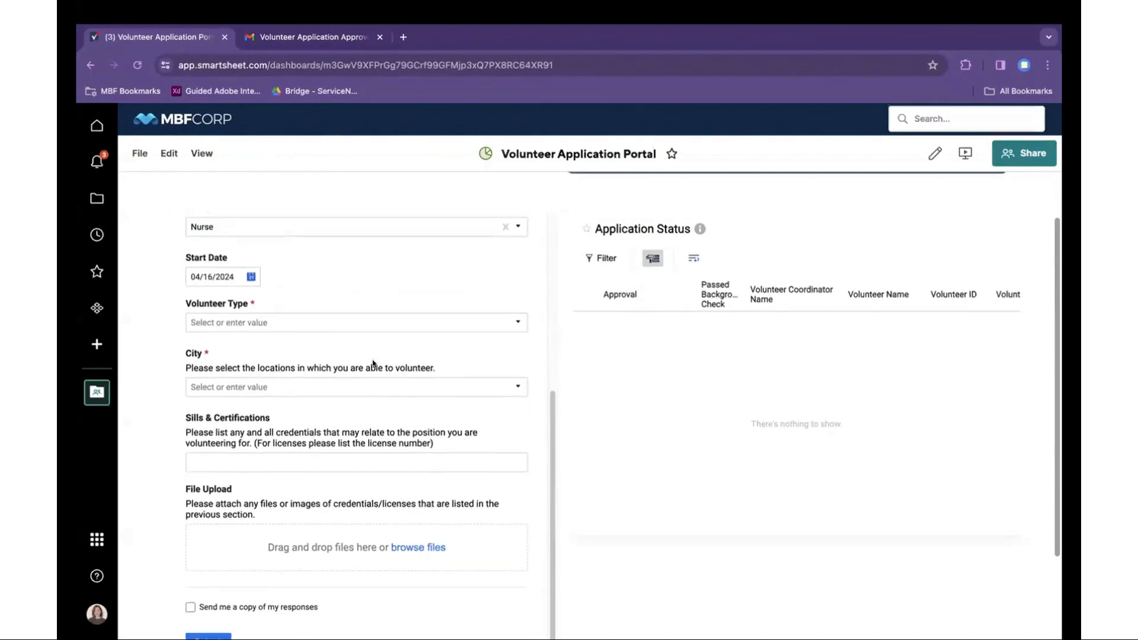
- Choose Healthcare support, Salt Lake City as location, and BLS as the certification
click(337, 320)
click(313, 384)
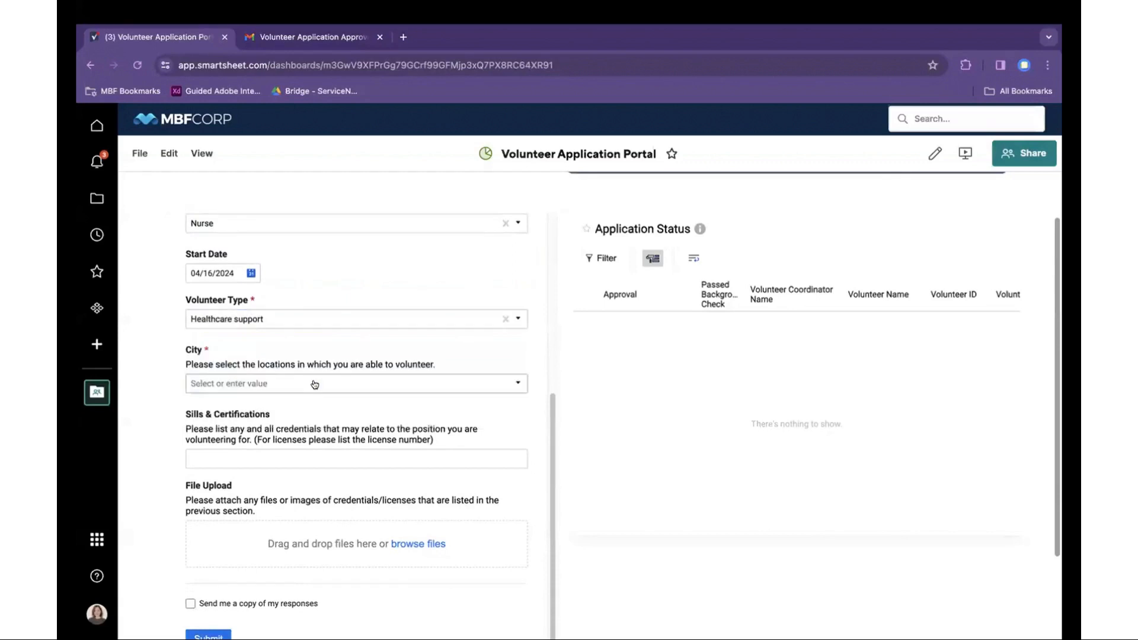
click(314, 383)
click(304, 414)
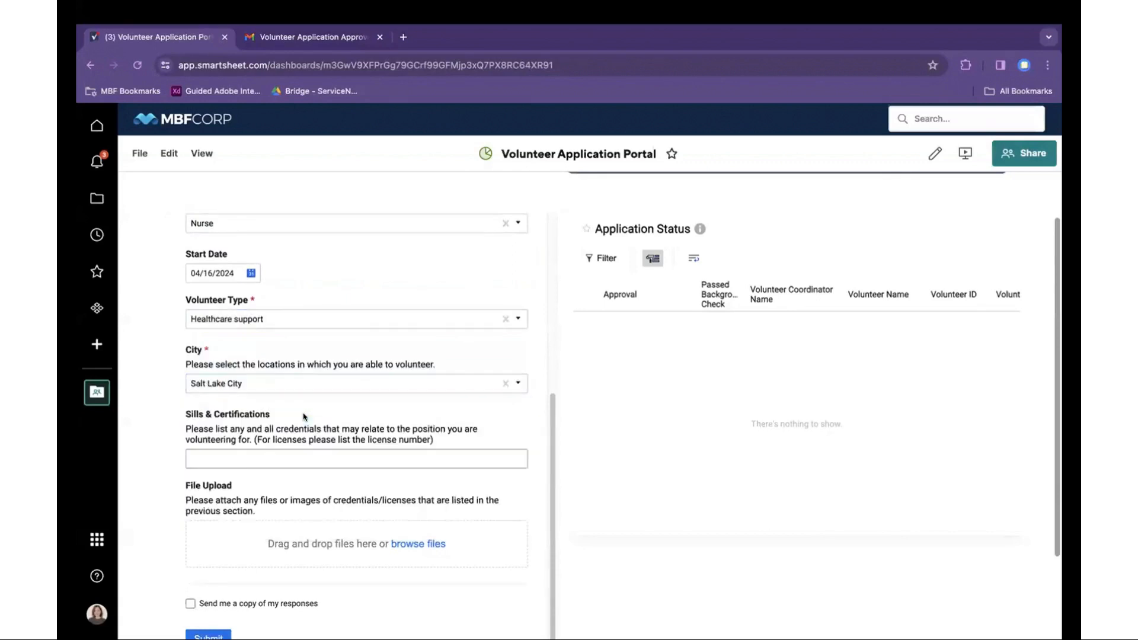
click(292, 452)
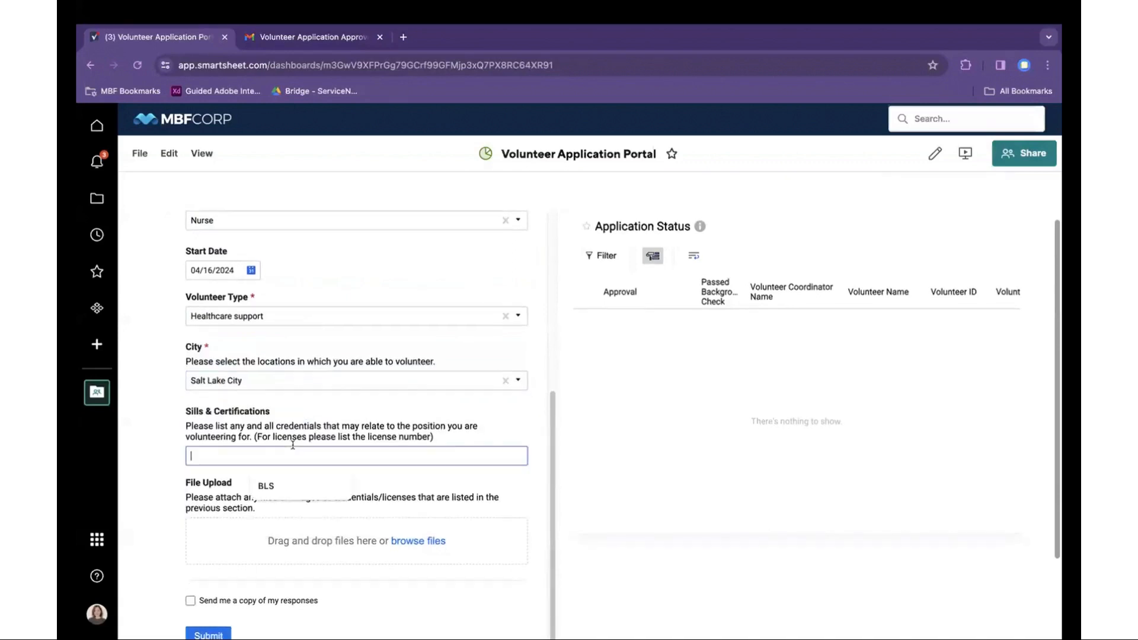
click(278, 487)
scroll(506, 499, down, 1)
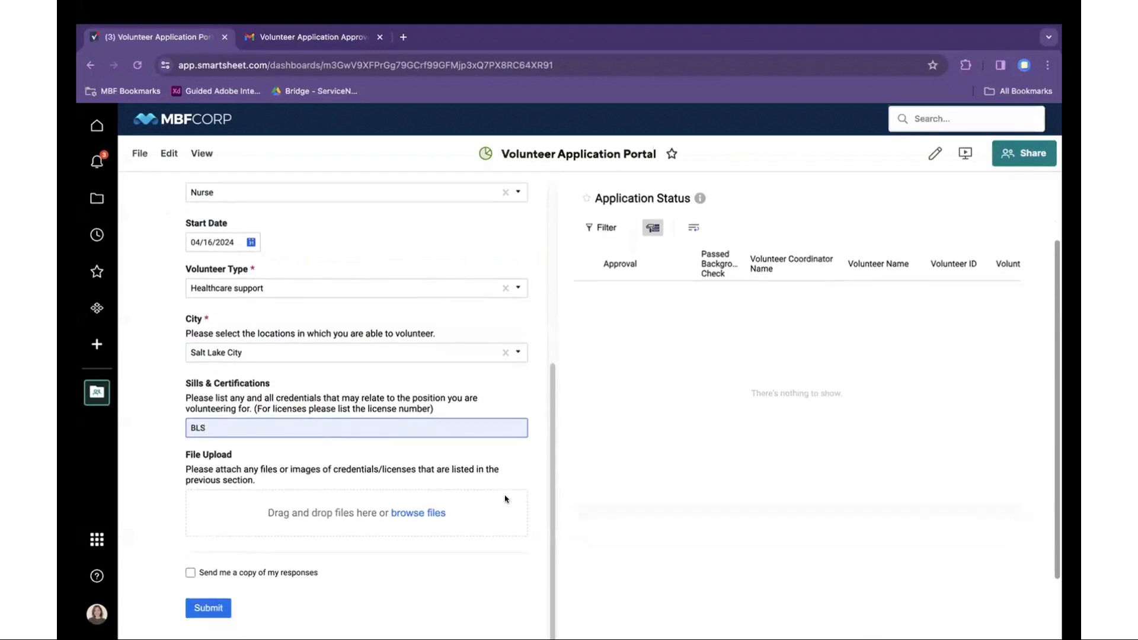
scroll(505, 499, down, 3)
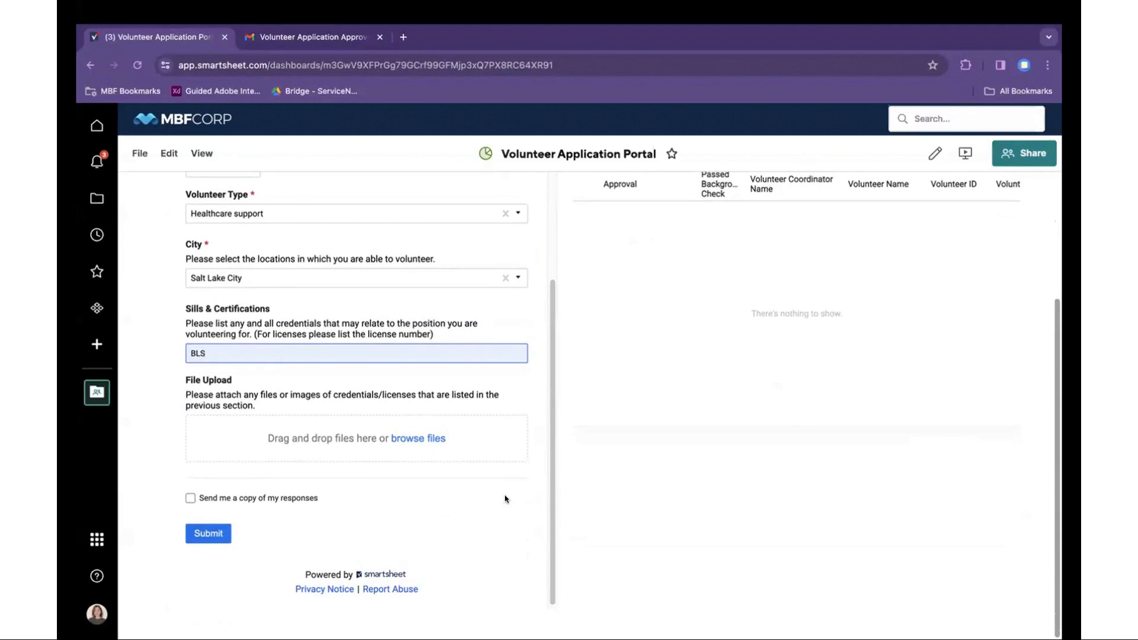
- Attach the download.png certificate image to the application
click(420, 439)
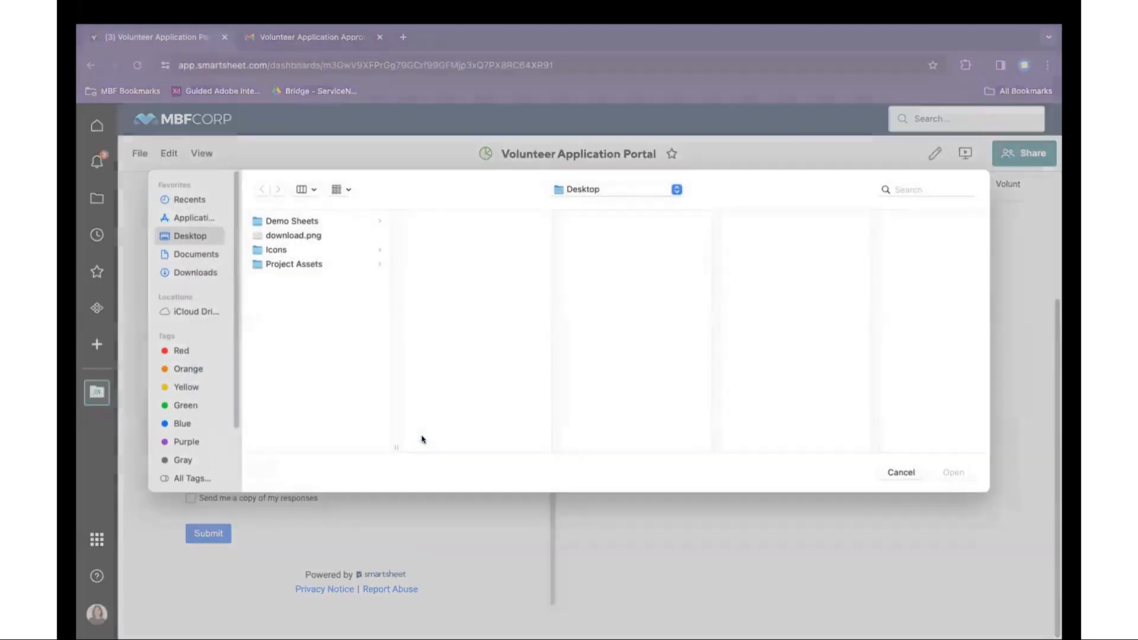
click(318, 238)
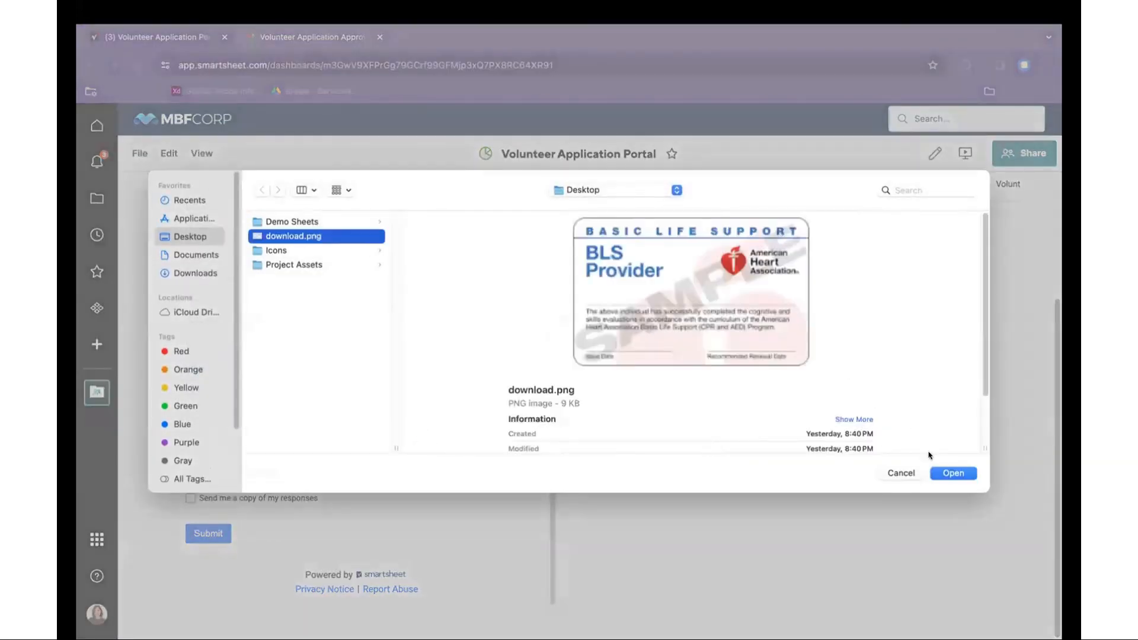
click(951, 473)
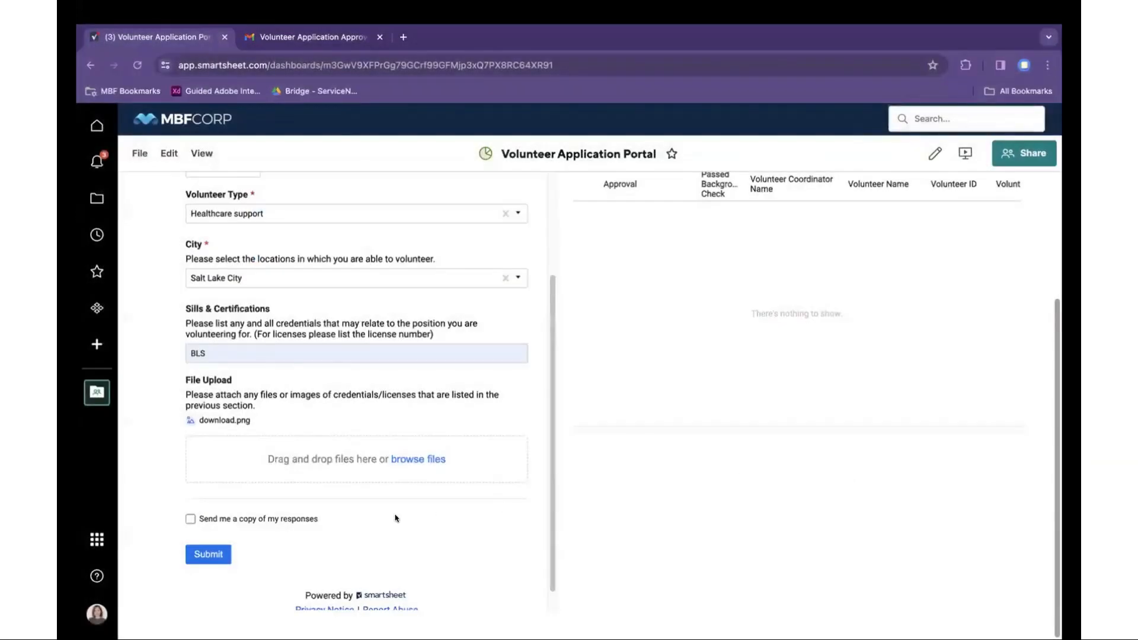
- Submit the volunteer application and check the confirmation
click(199, 552)
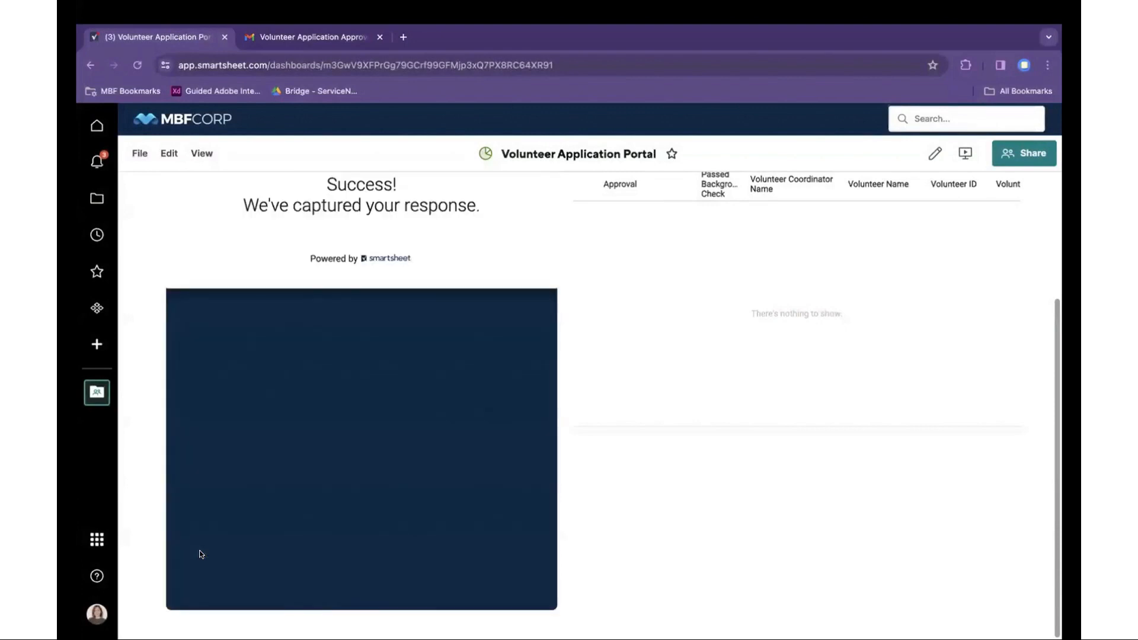
scroll(228, 538, up, 3)
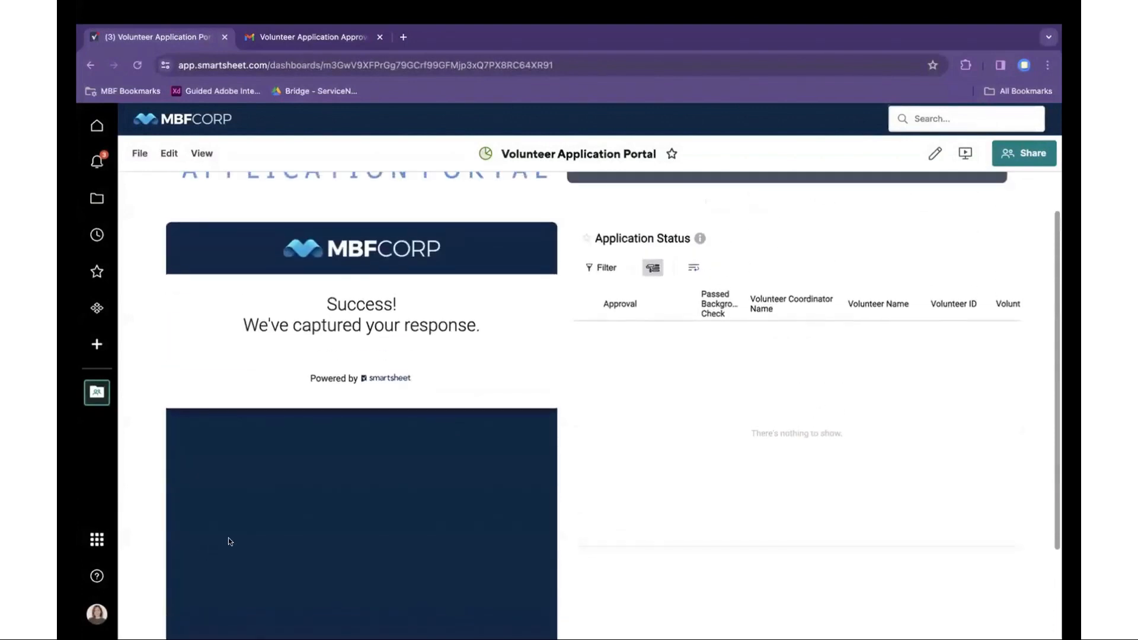
scroll(229, 539, up, 1)
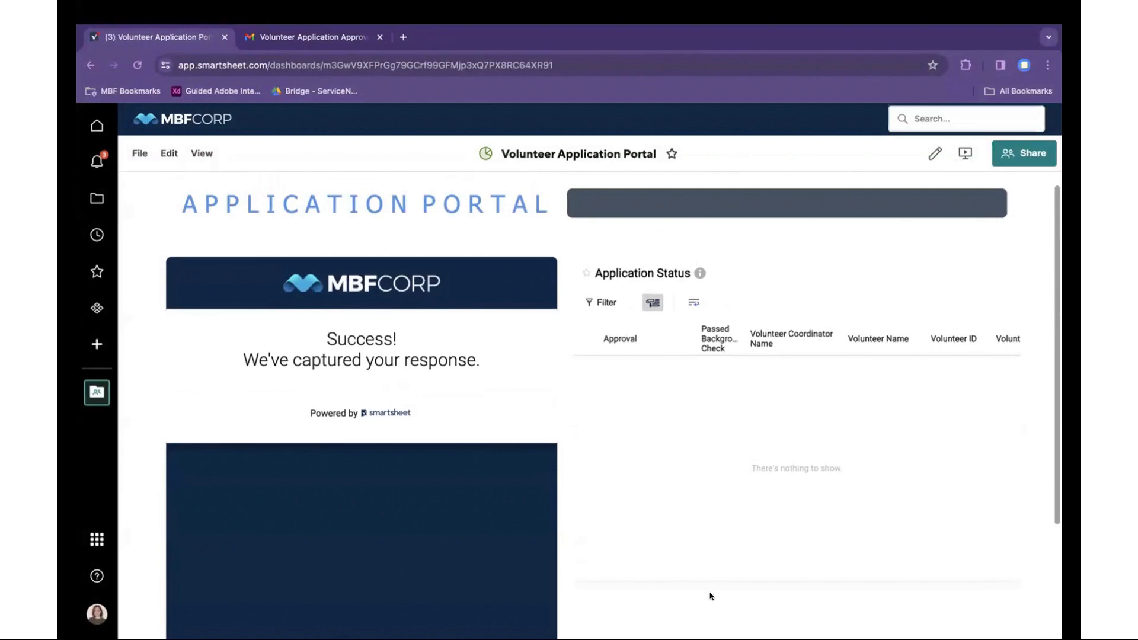
- Reload the Application Status report frame and open the new application's record details
right_click(716, 390)
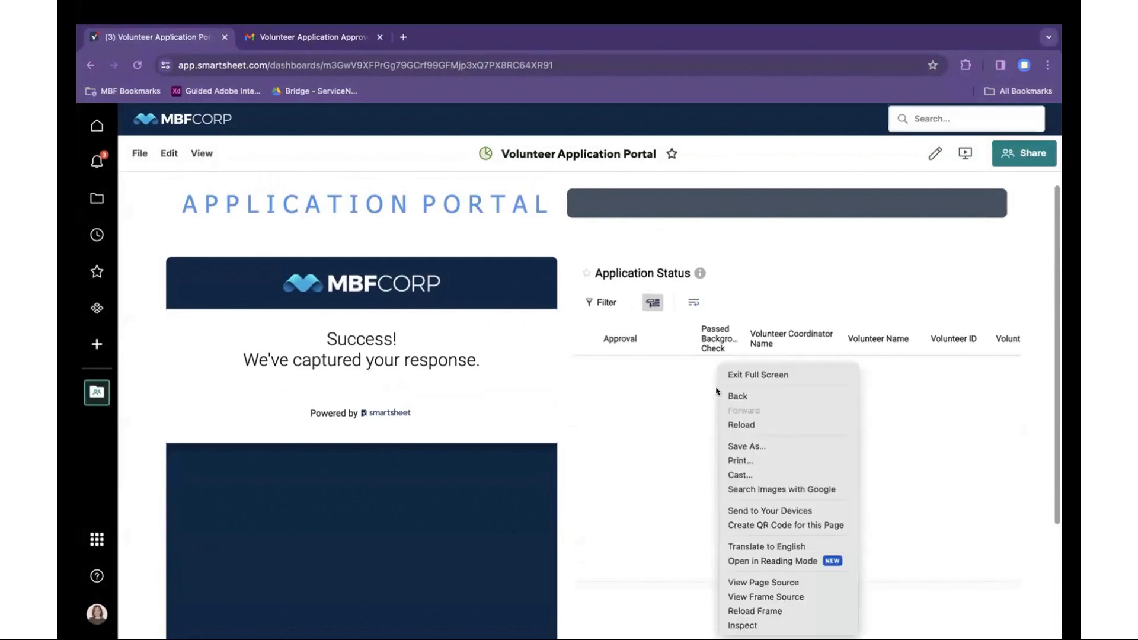
click(771, 610)
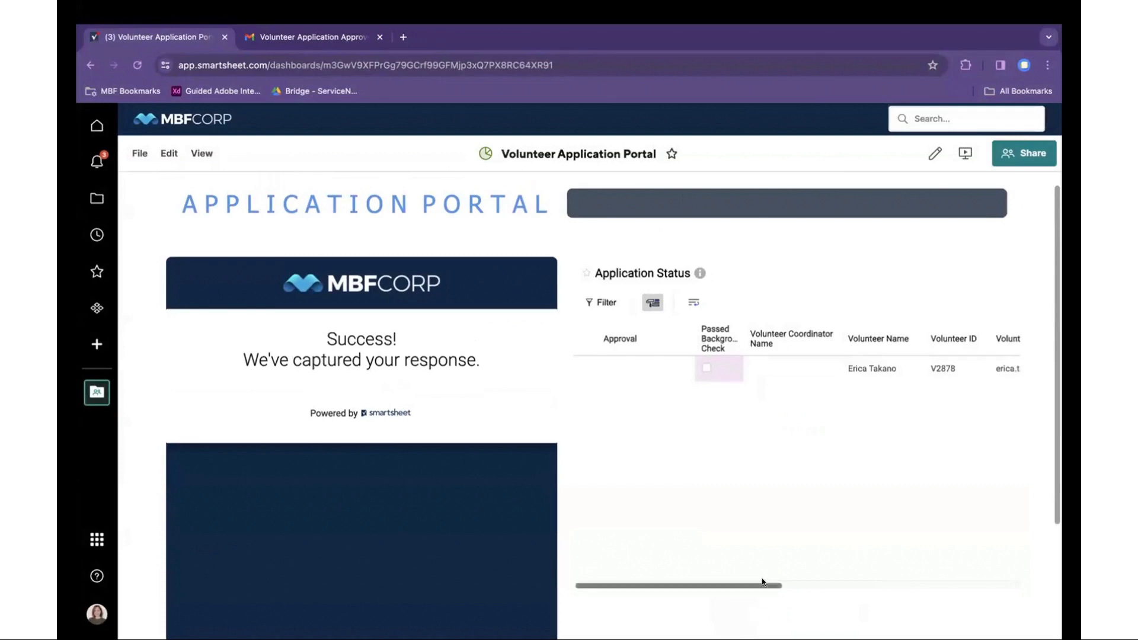
mouse_move(702, 586)
mouse_down()
mouse_move(959, 579)
mouse_move(688, 579)
mouse_up()
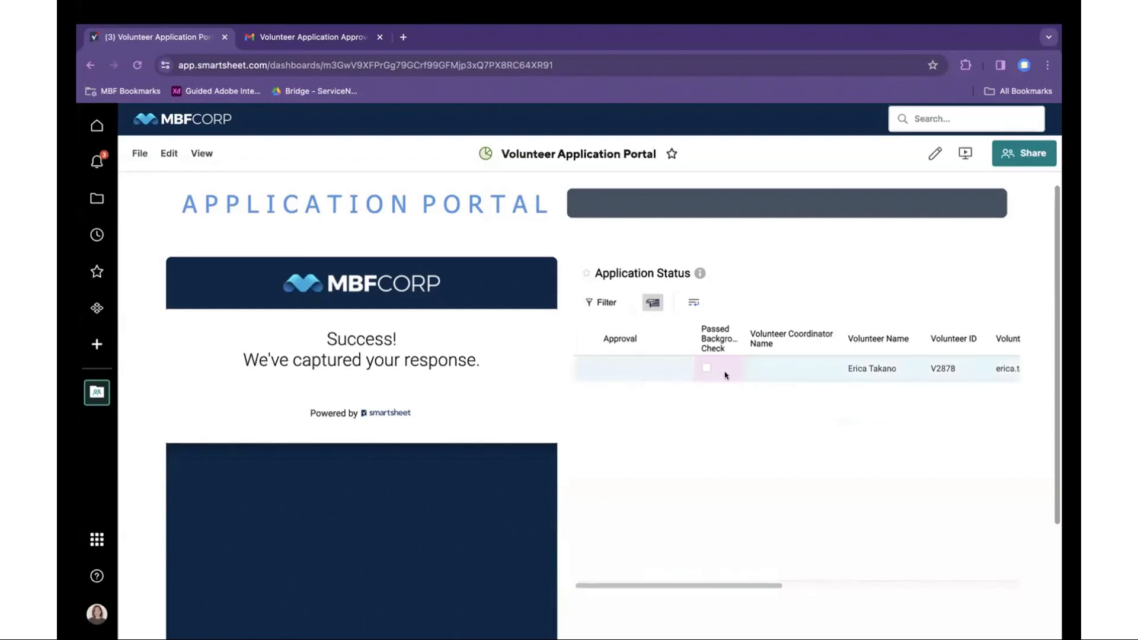
click(800, 374)
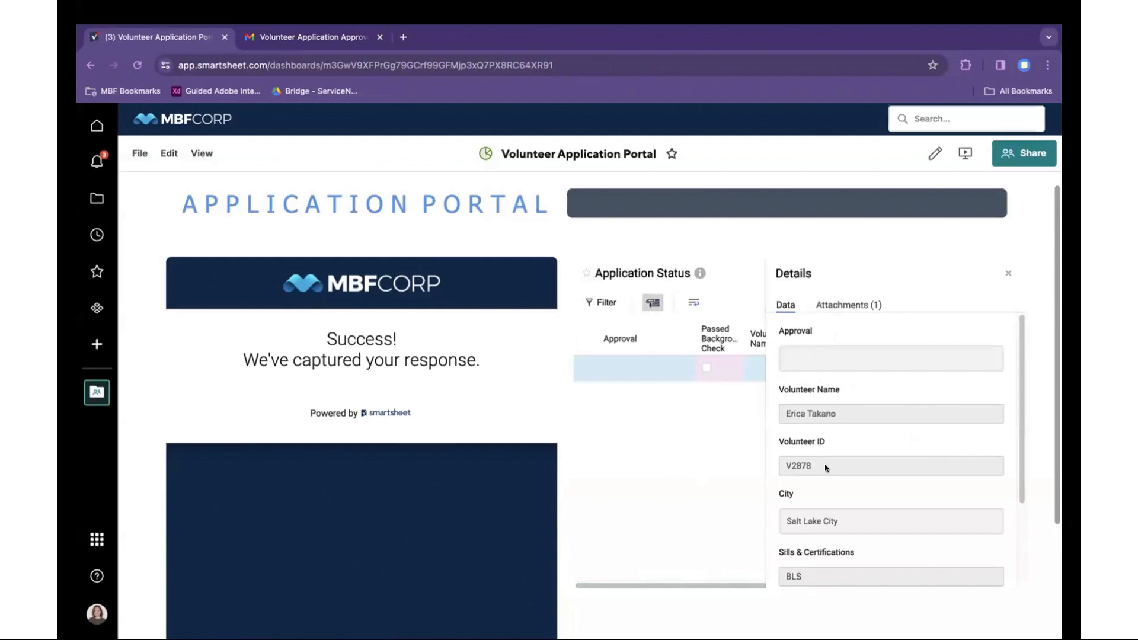
- Review the new application's details and its attached certificate file
click(826, 526)
scroll(829, 527, down, 2)
scroll(829, 526, up, 2)
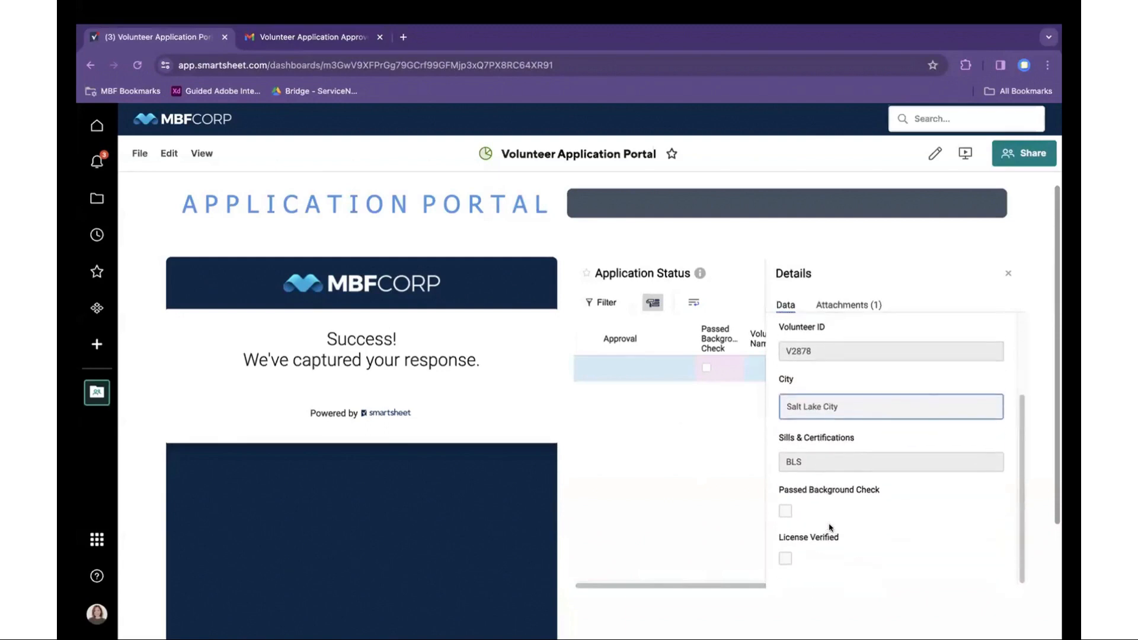
click(845, 307)
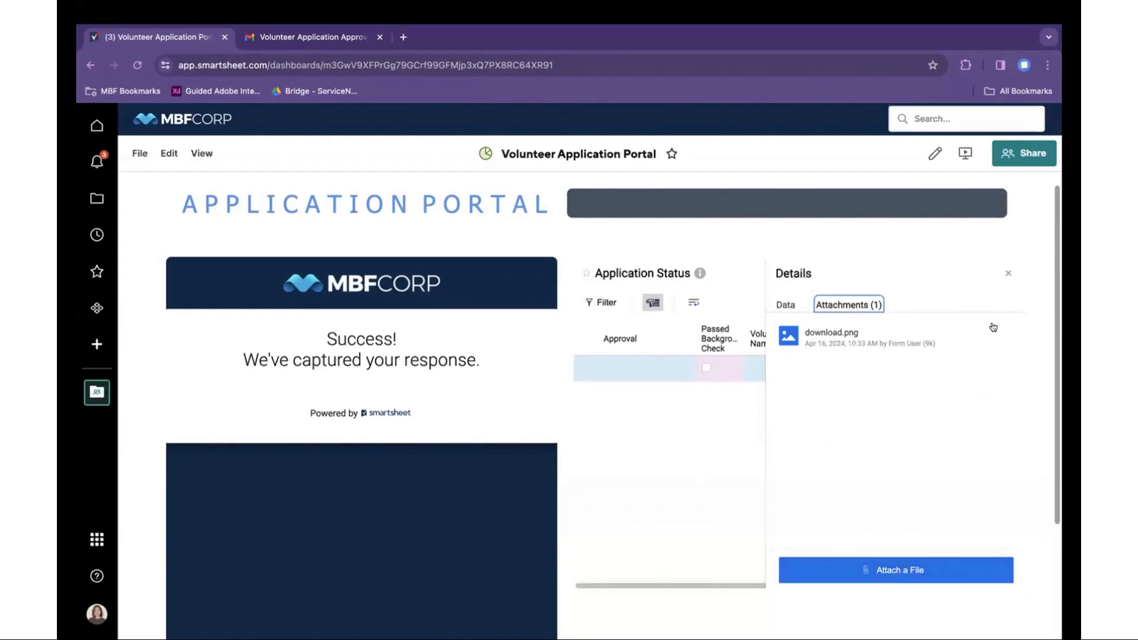
- Close the details panel and open the Volunteer Coordinator Portal dashboard
click(1006, 276)
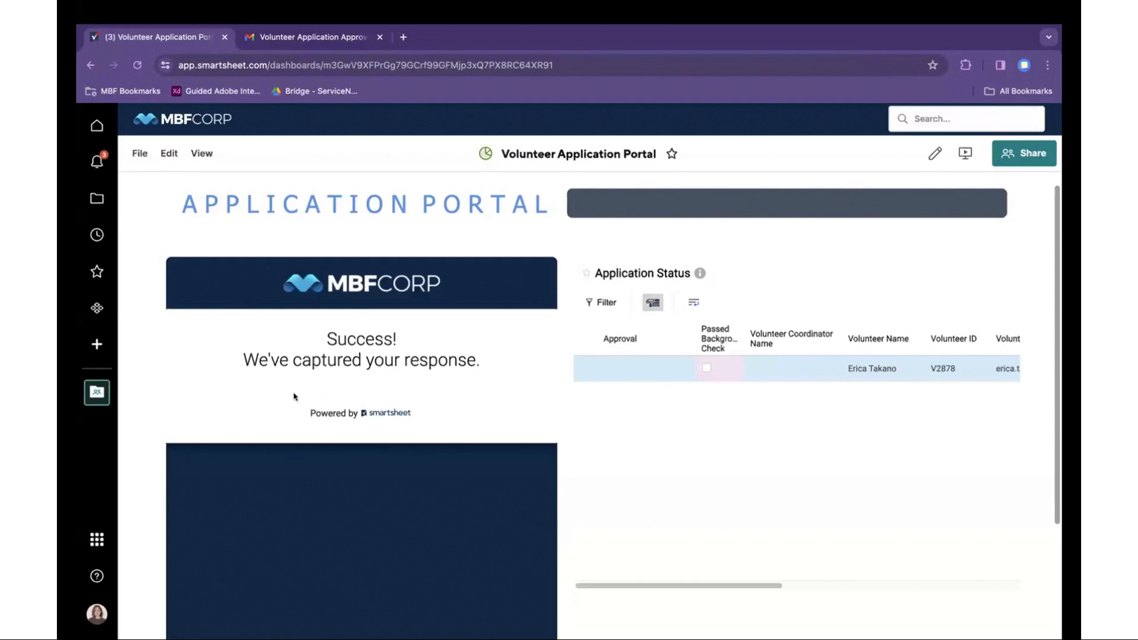
click(97, 391)
click(220, 338)
- Reload the coordinator dashboard and scroll to Outstanding Applications to find the new Salt Lake City Nurse application
click(288, 118)
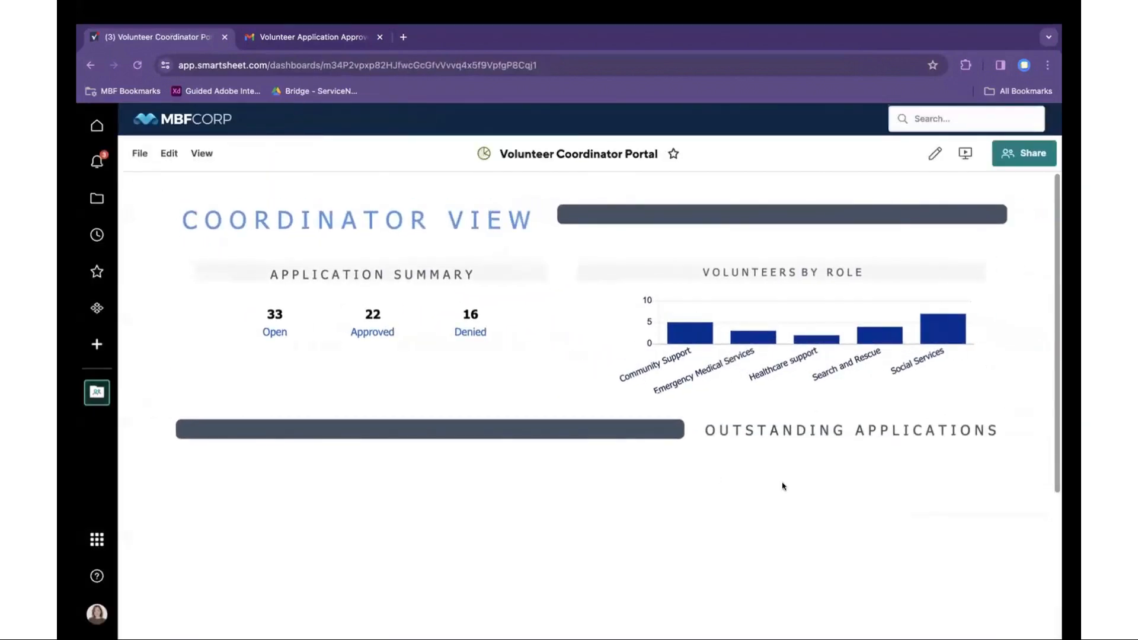
scroll(1038, 413, down, 1)
click(137, 65)
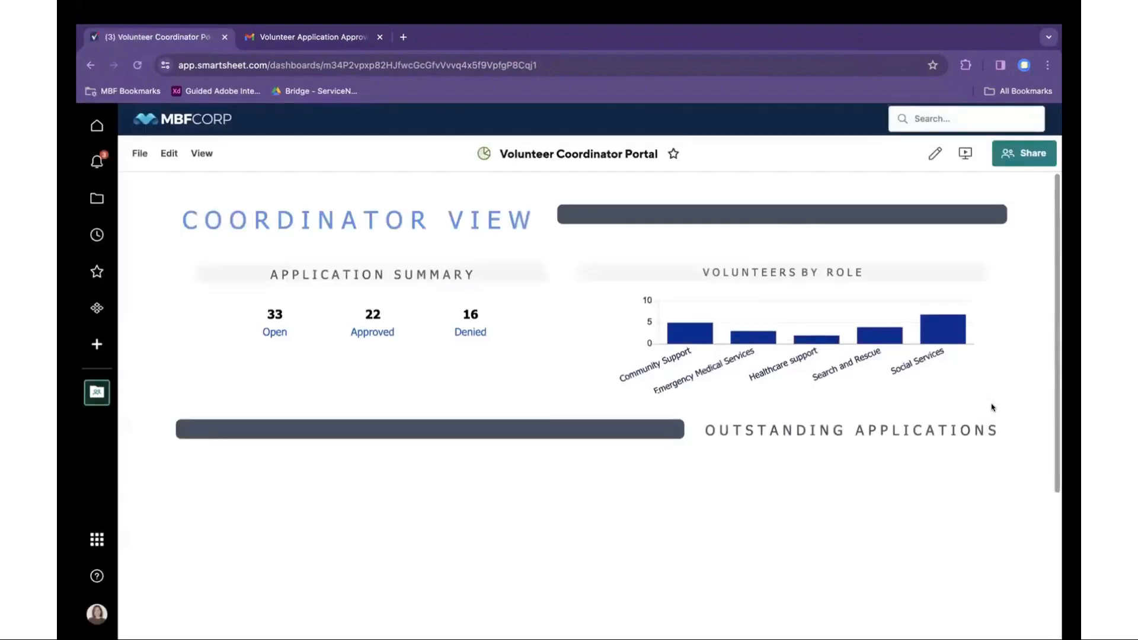
scroll(1002, 407, down, 2)
scroll(1006, 406, down, 2)
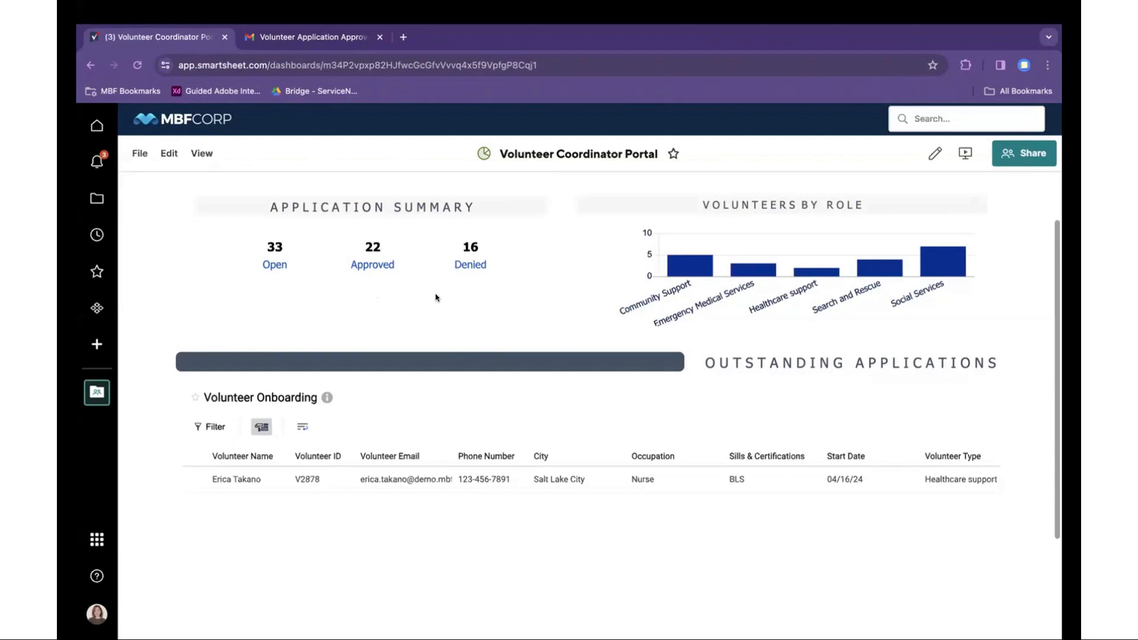
scroll(464, 361, down, 1)
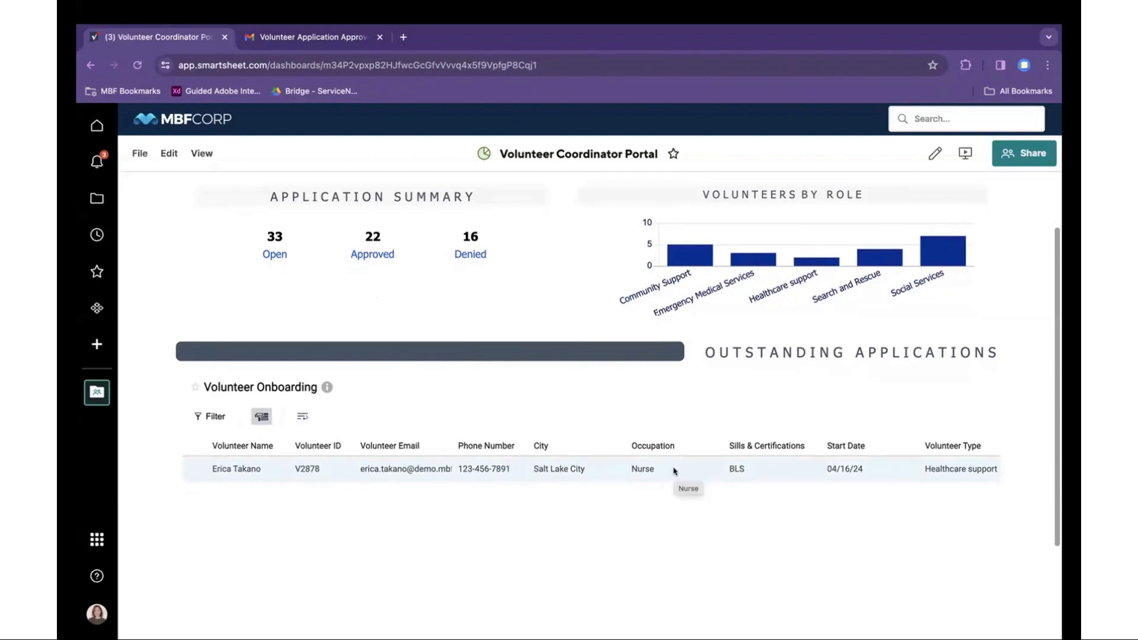
scroll(771, 472, down, 1)
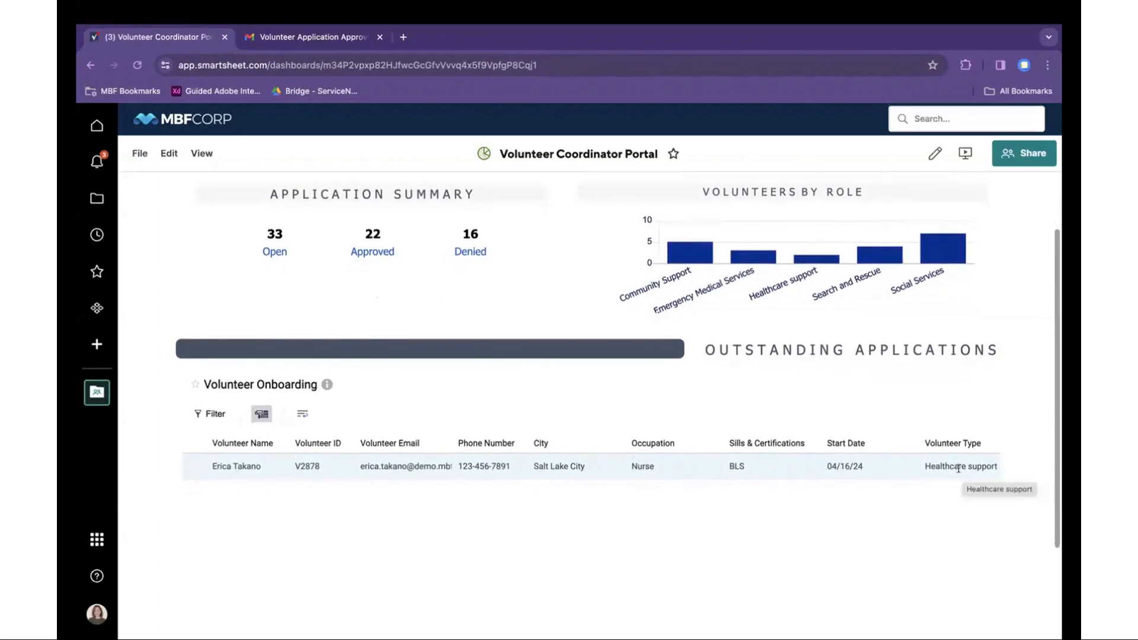
mouse_move(812, 259)
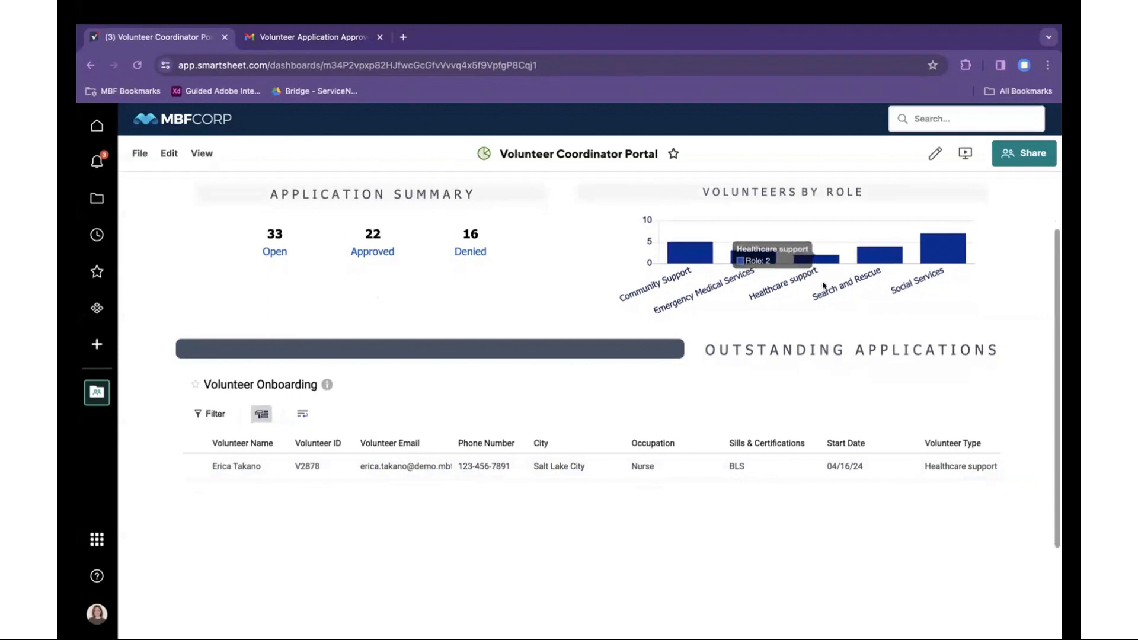
- Open the outstanding application and review its occupation, volunteer type and city
click(793, 471)
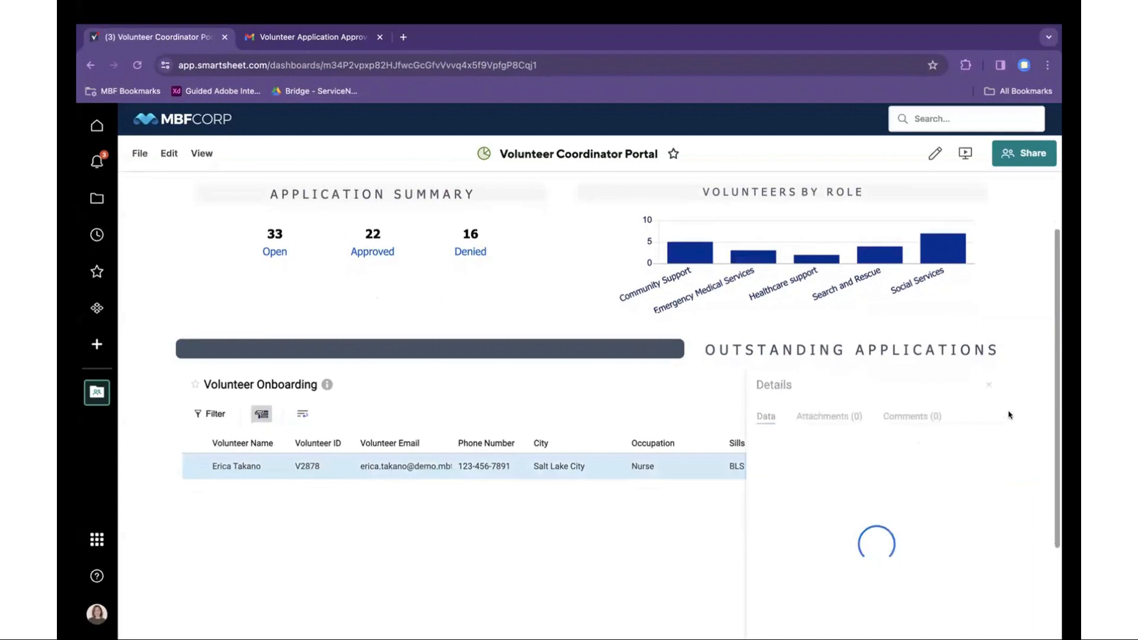
scroll(1009, 414, down, 2)
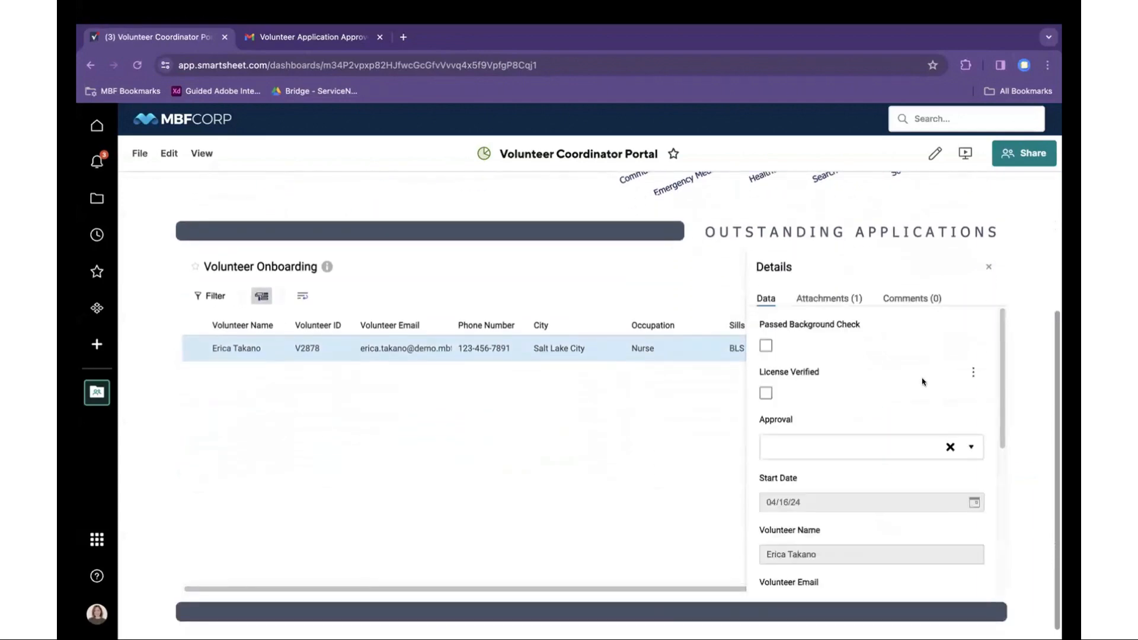
scroll(894, 482, down, 3)
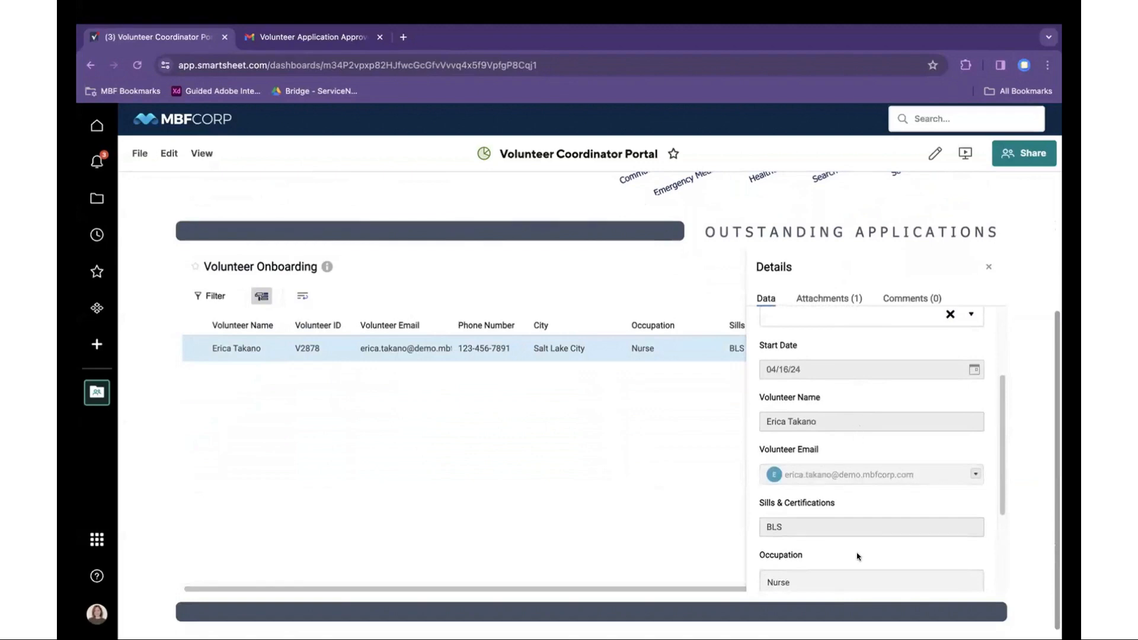
scroll(855, 554, down, 1)
click(846, 536)
scroll(844, 538, down, 1)
click(842, 526)
click(844, 580)
scroll(846, 562, down, 1)
scroll(846, 562, up, 3)
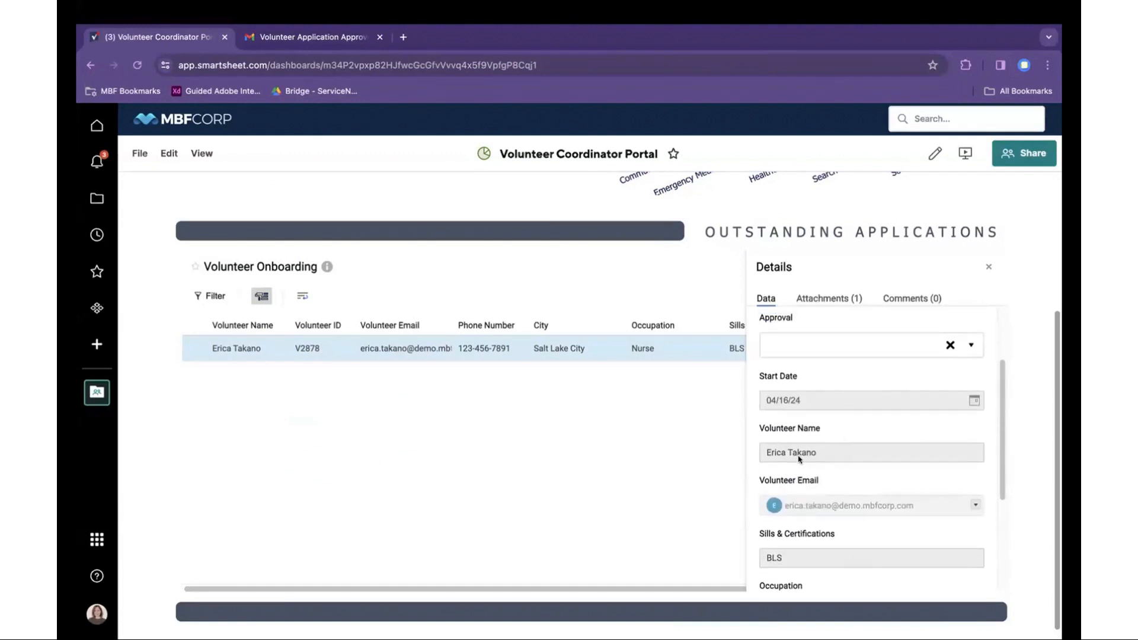
scroll(816, 449, up, 2)
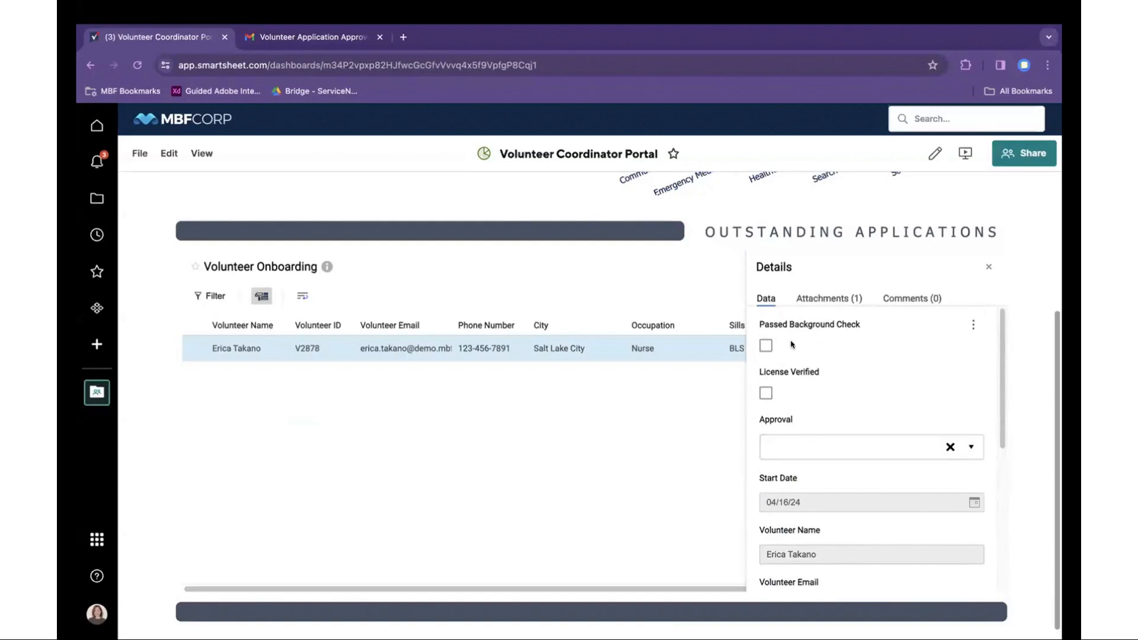
- Discard the unsaved licence mark to view the application's attached file, then return to the fields
click(765, 394)
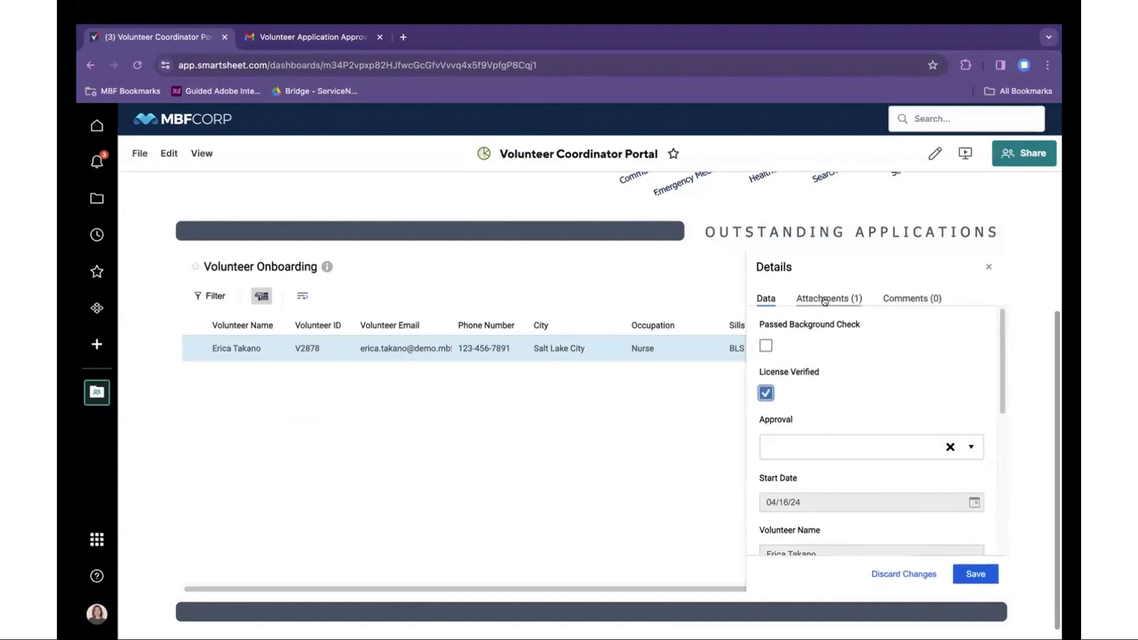
click(824, 300)
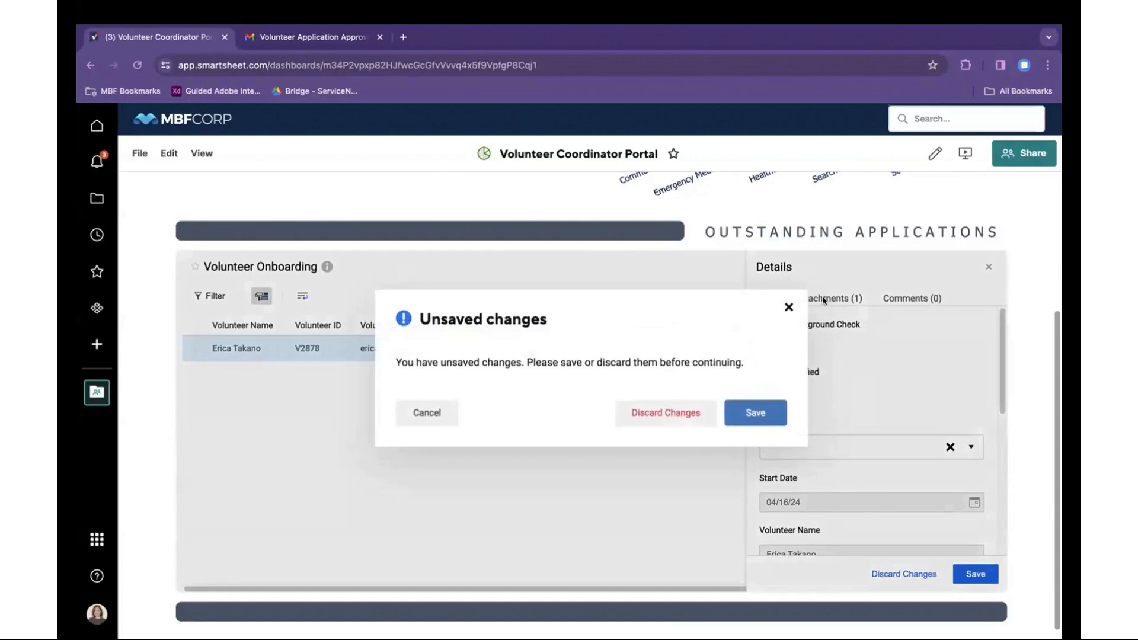
click(788, 307)
click(766, 393)
click(833, 300)
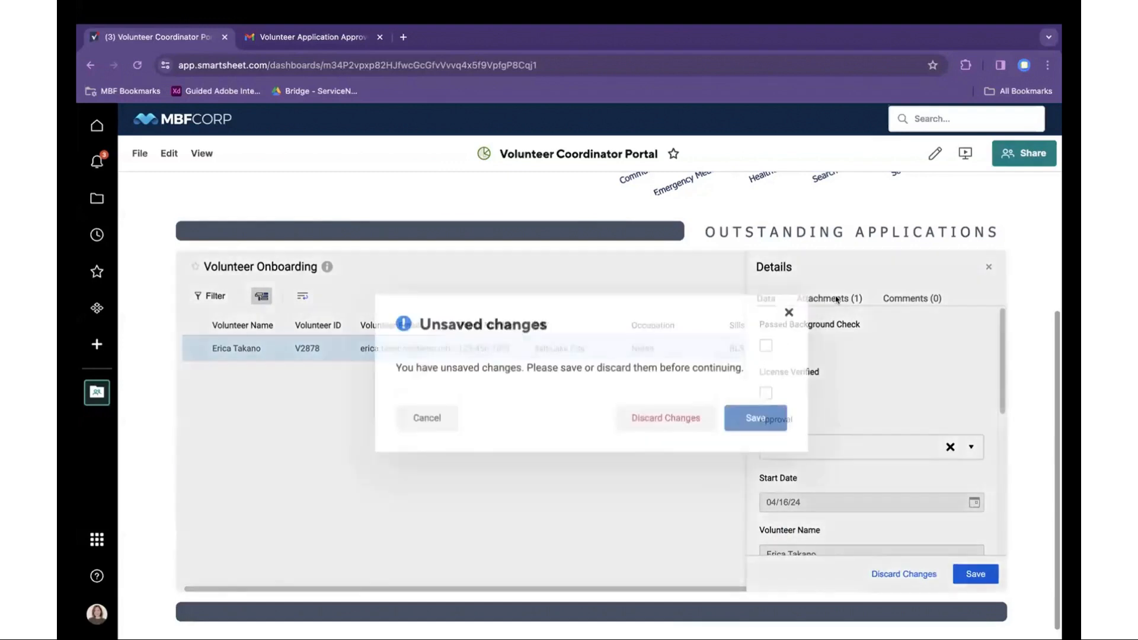
click(681, 413)
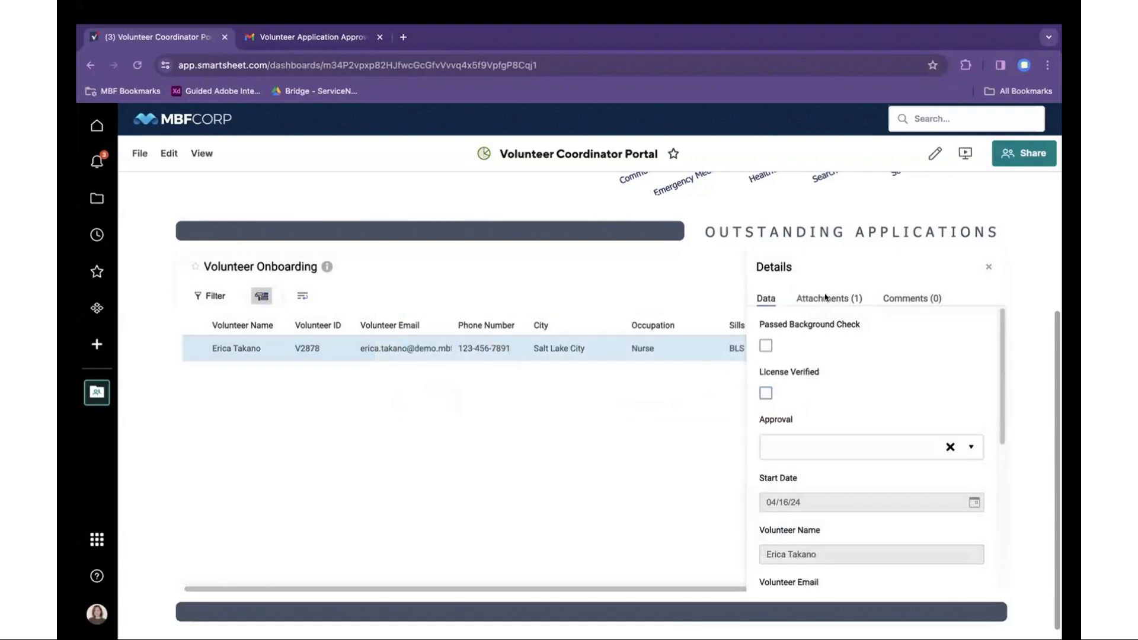
click(828, 298)
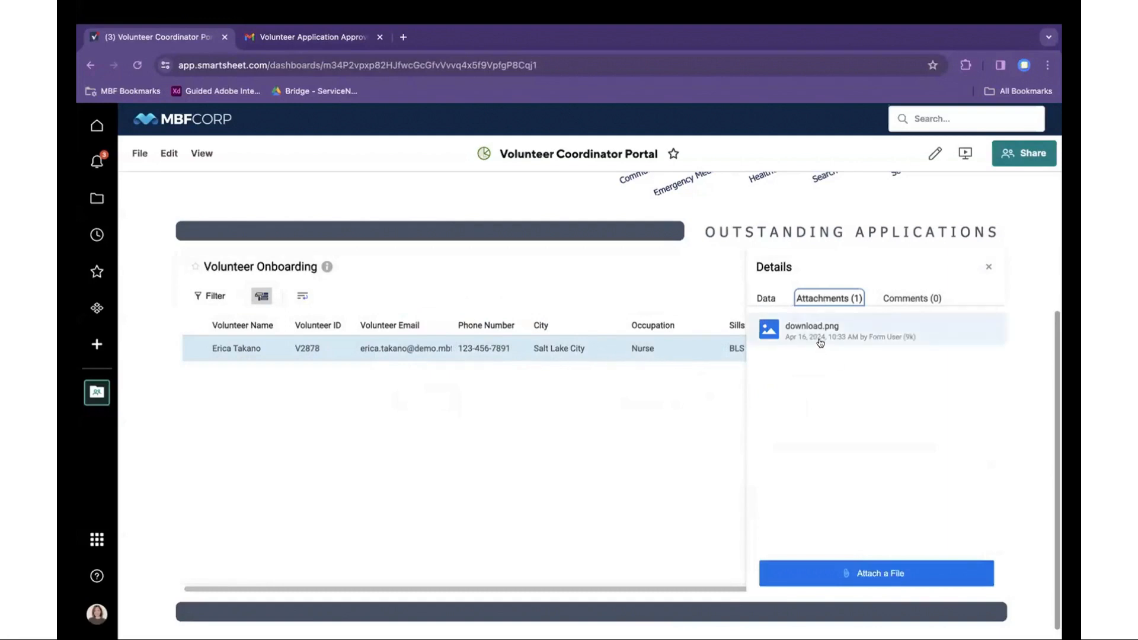
click(766, 299)
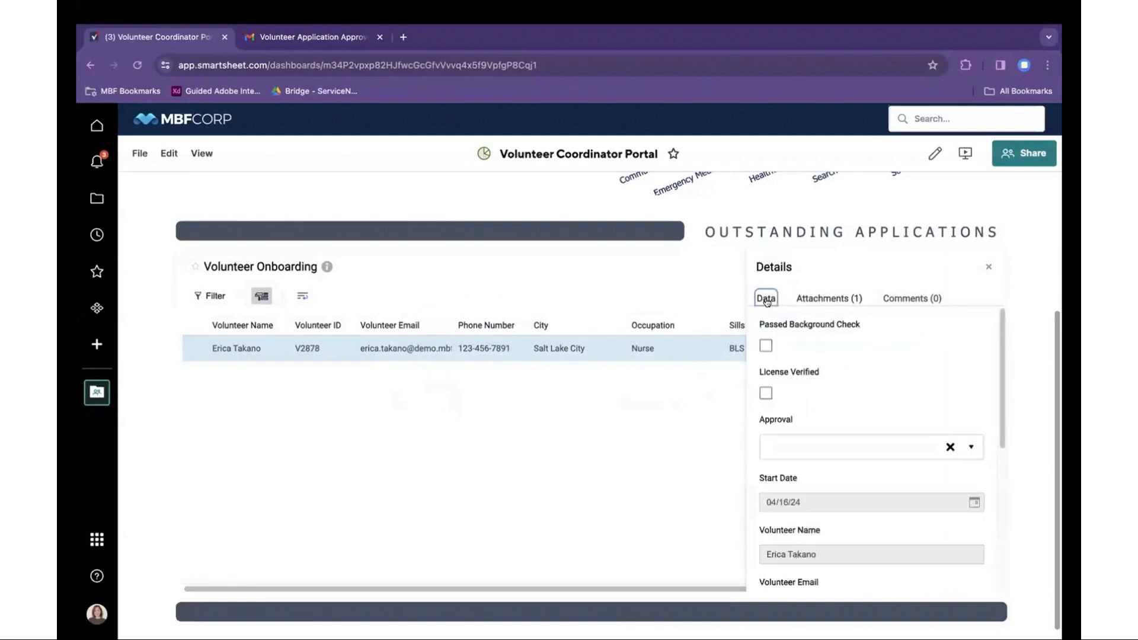
- Mark License Verified and Passed Background Check, set Approval to Approved, and save
click(764, 393)
click(765, 346)
scroll(865, 385, down, 1)
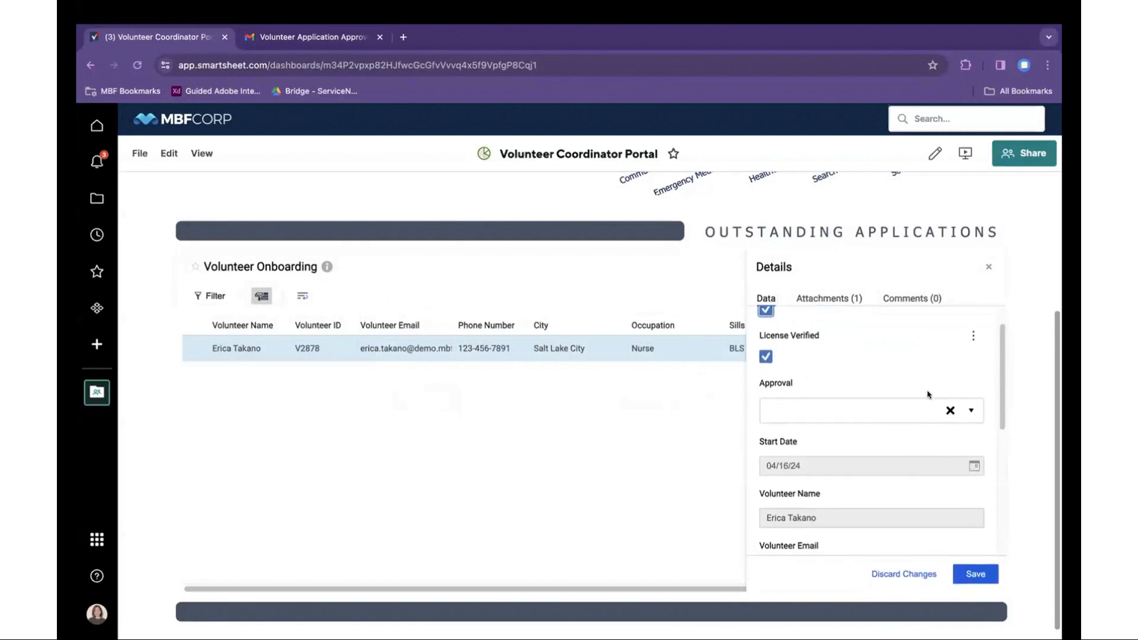
click(969, 411)
click(778, 443)
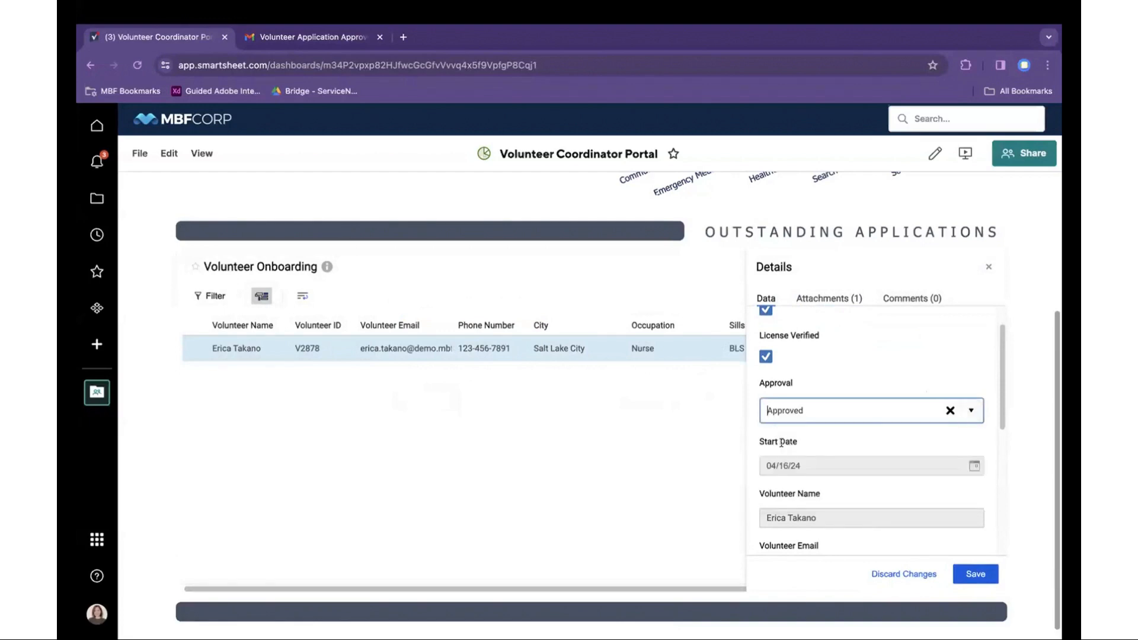
scroll(830, 465, down, 2)
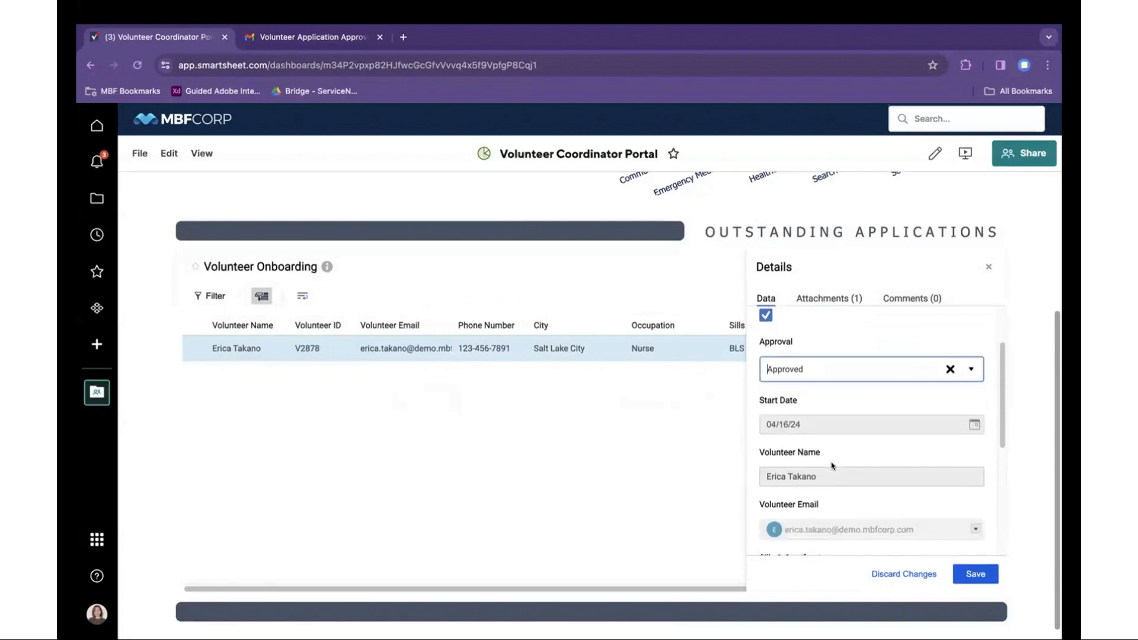
click(975, 574)
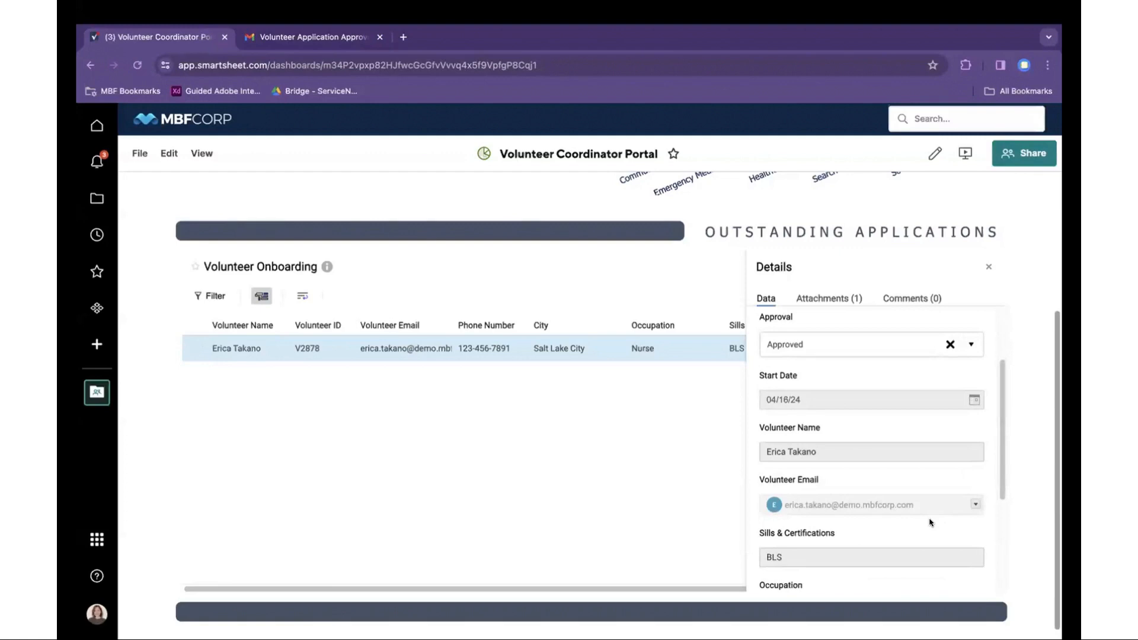
scroll(929, 522, up, 3)
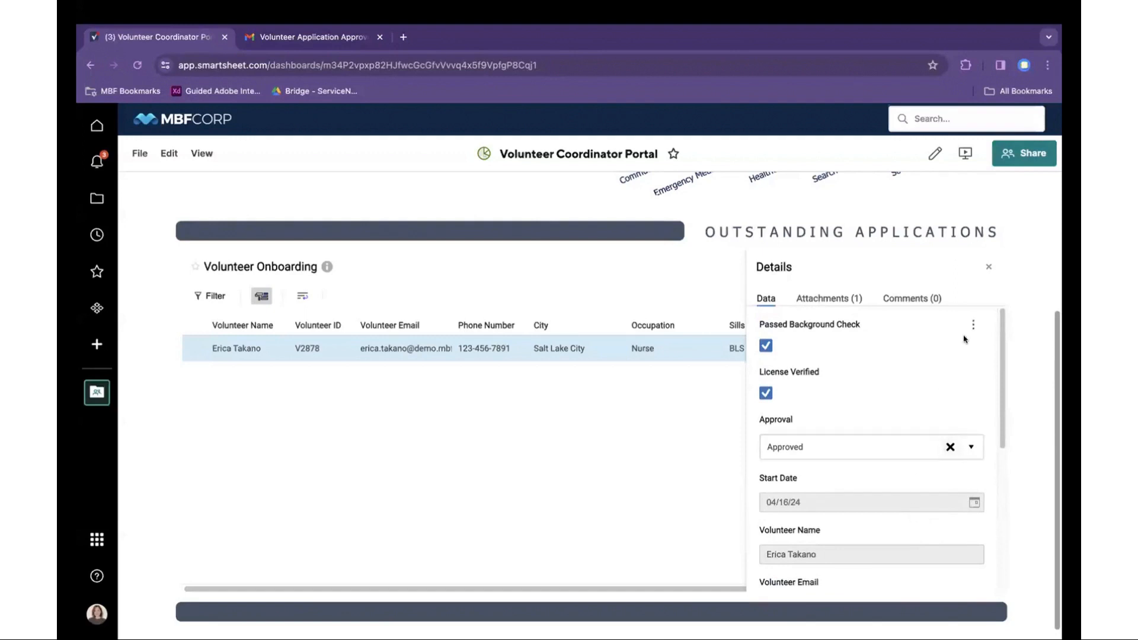
click(988, 267)
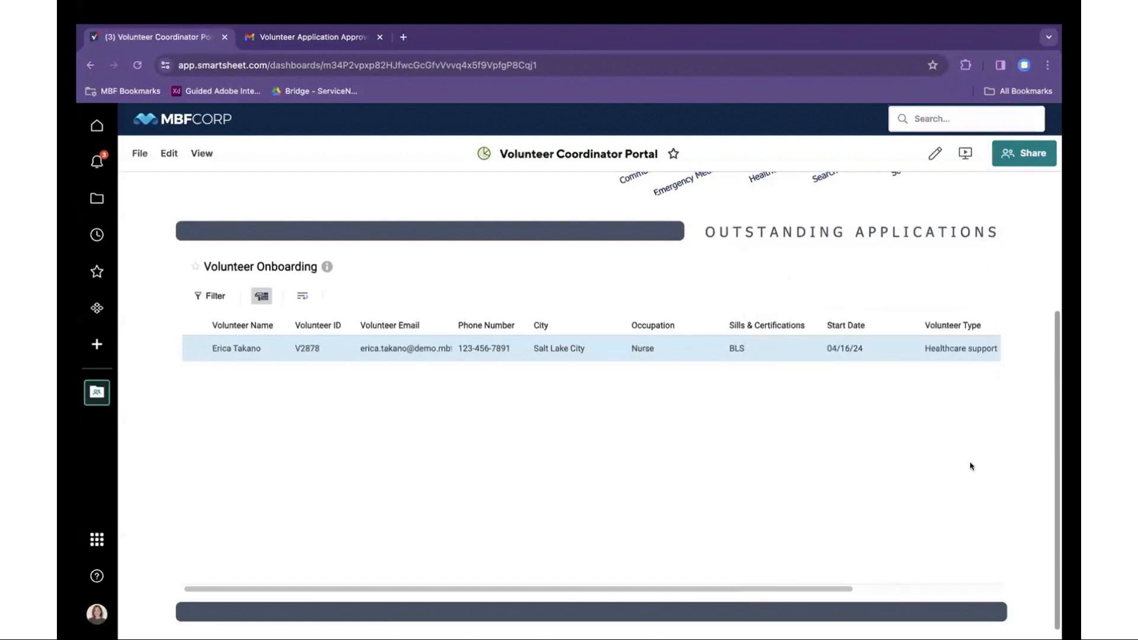
scroll(976, 477, up, 1)
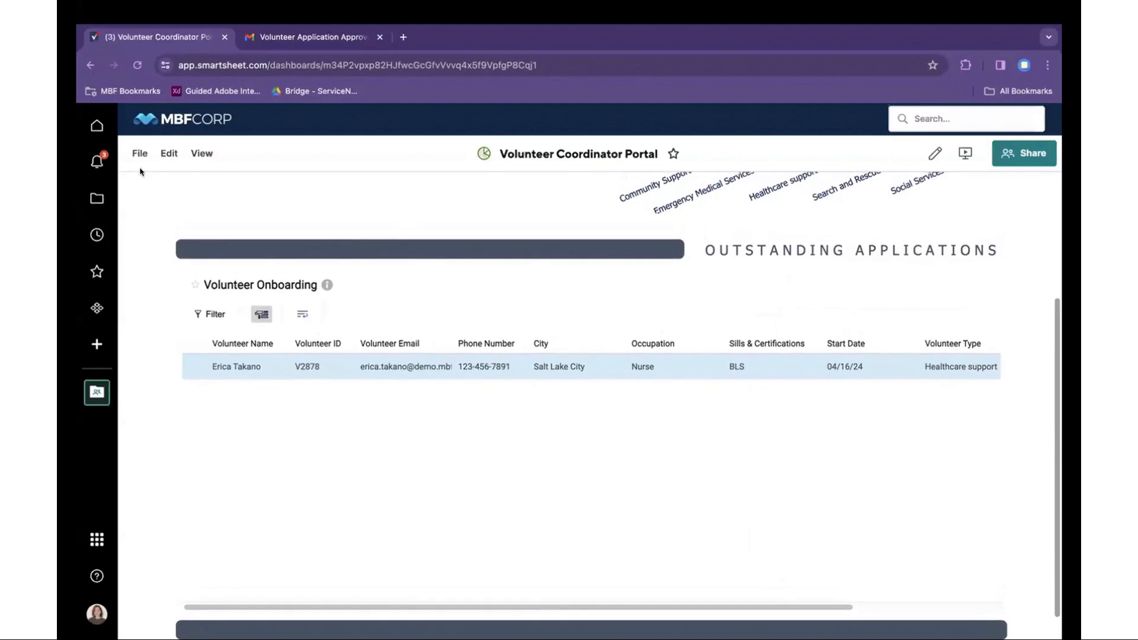
click(97, 164)
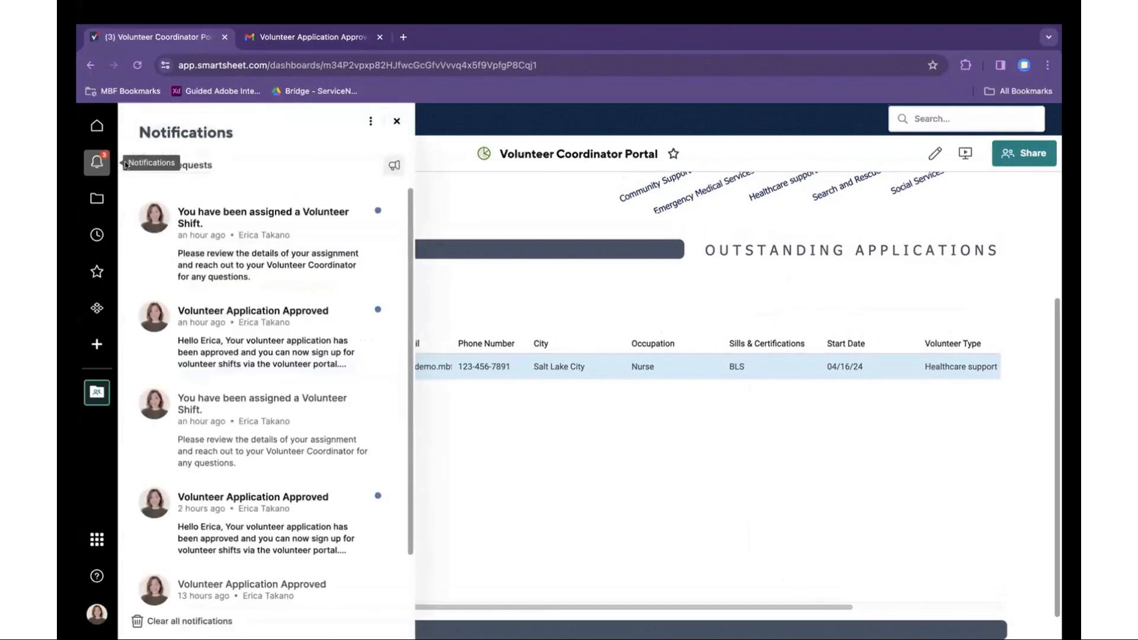
mouse_move(225, 358)
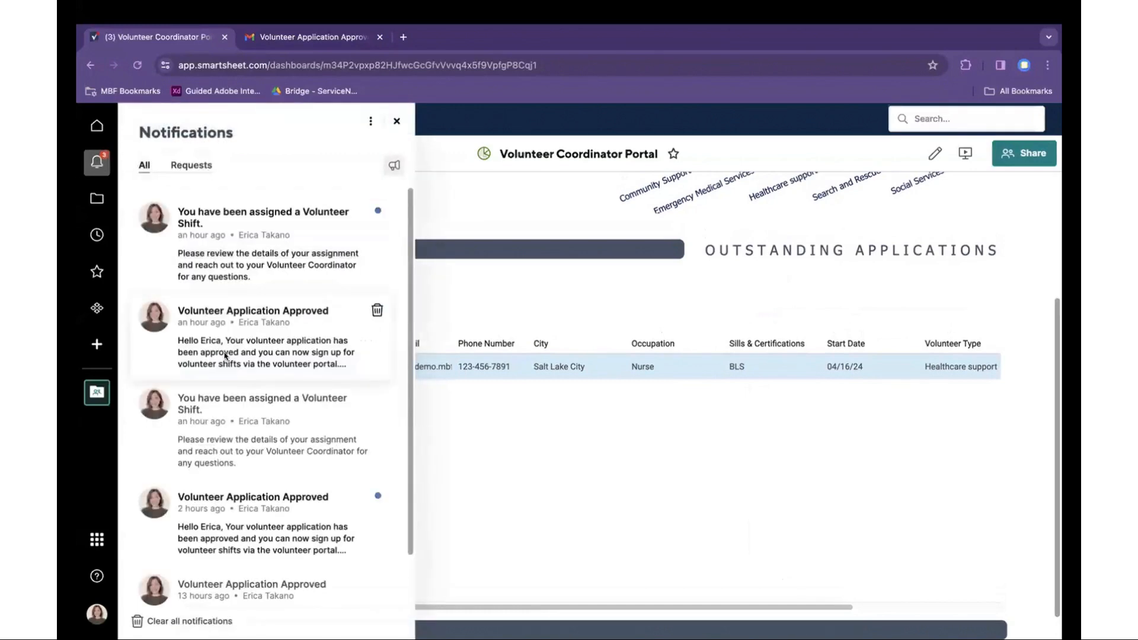
click(392, 122)
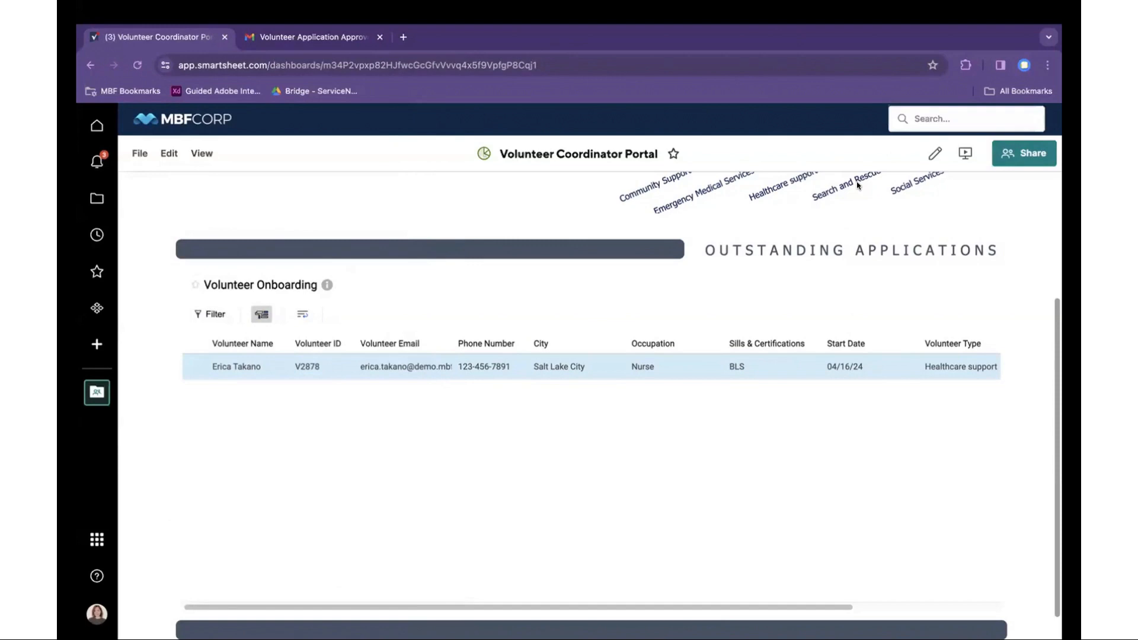
- Follow the Volunteer Portal Link in the Gmail approval email to the Volunteer - Sign Up dashboard
click(329, 37)
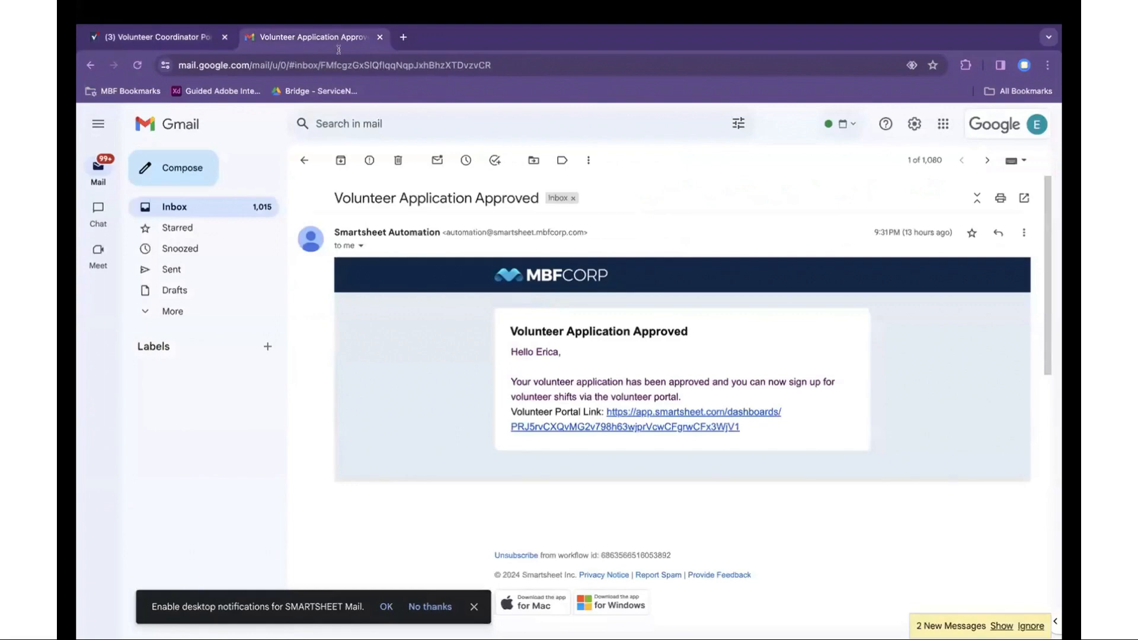
click(648, 411)
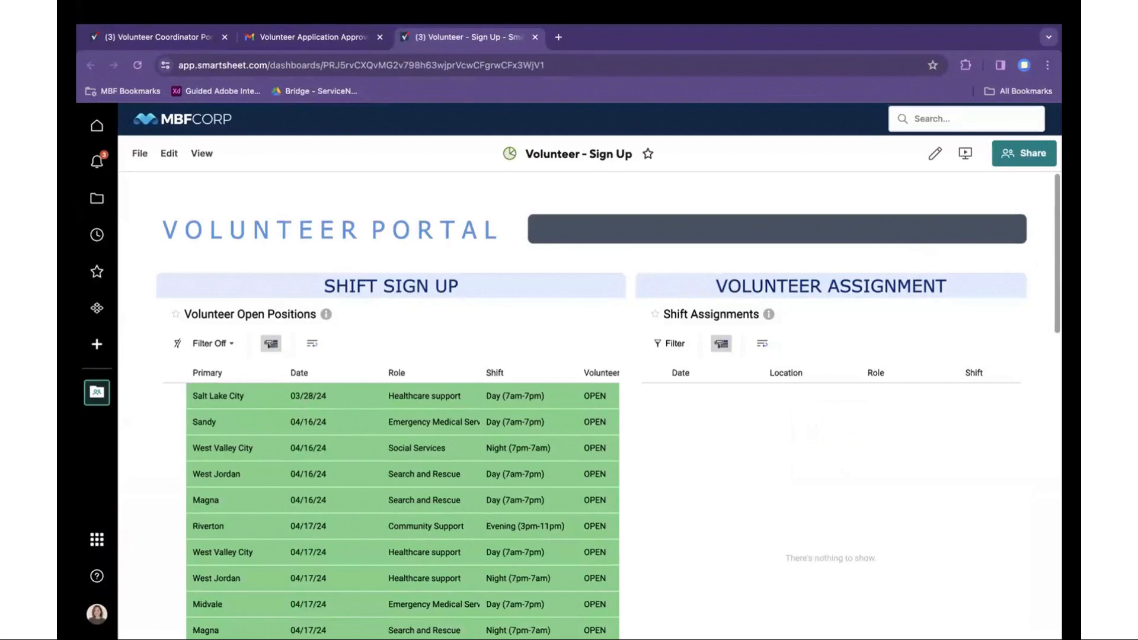
scroll(1040, 296, down, 2)
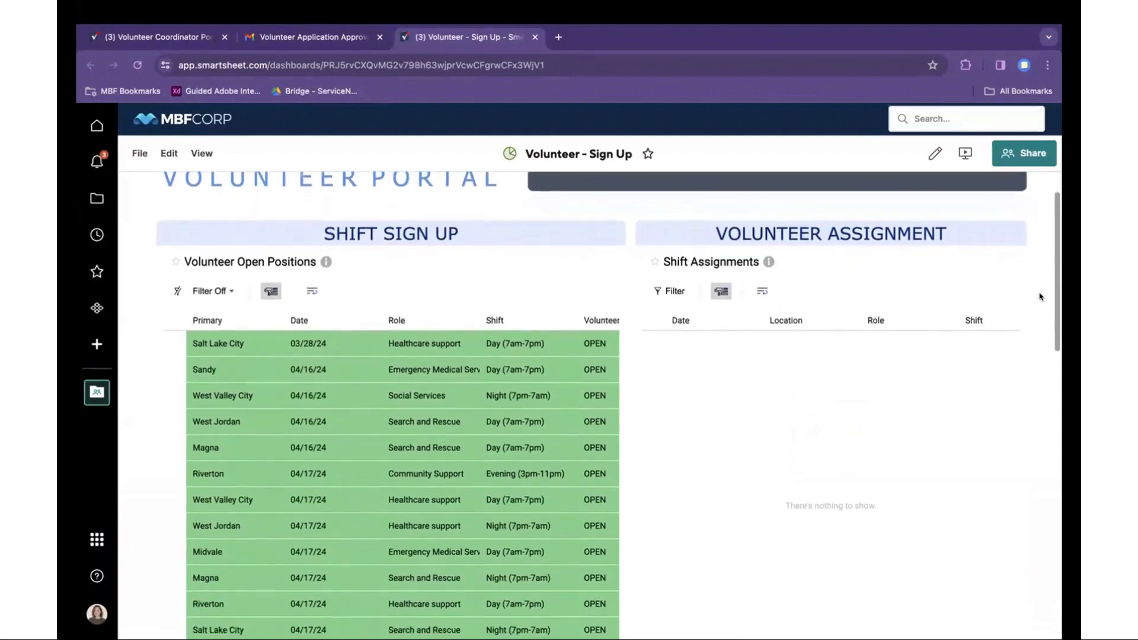
scroll(1040, 296, down, 3)
scroll(1039, 296, up, 1)
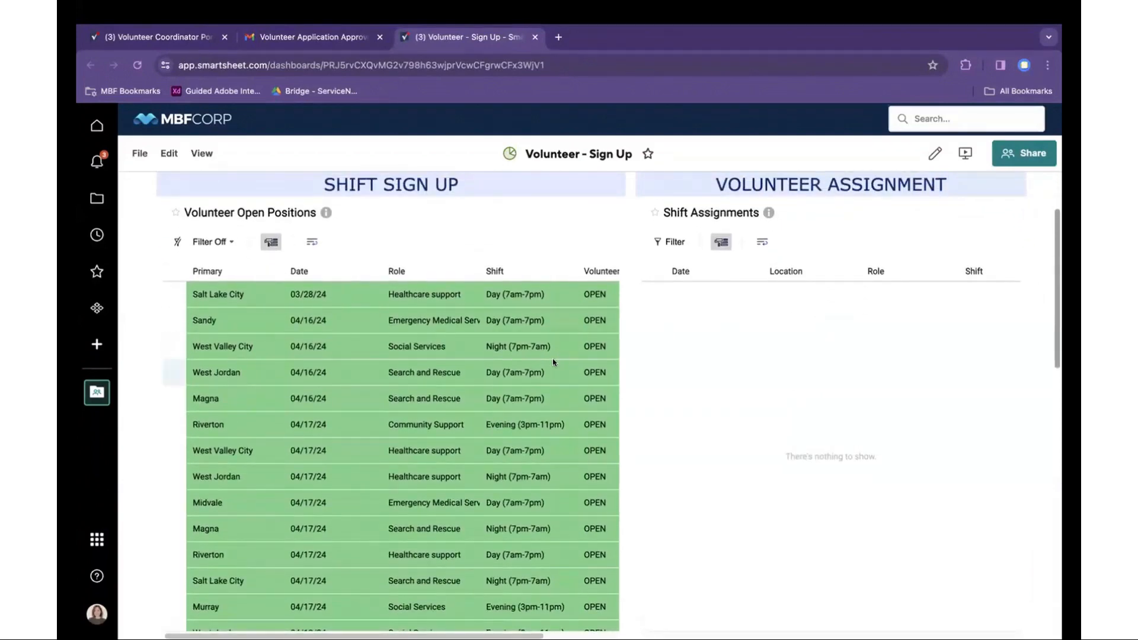
scroll(552, 358, down, 5)
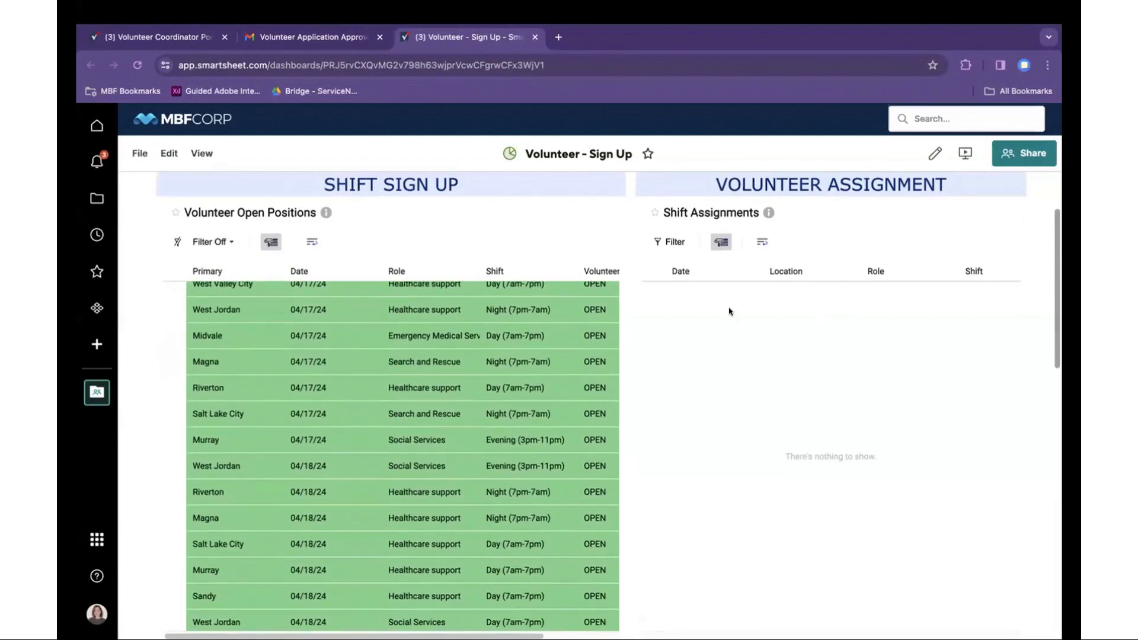
scroll(1026, 292, down, 4)
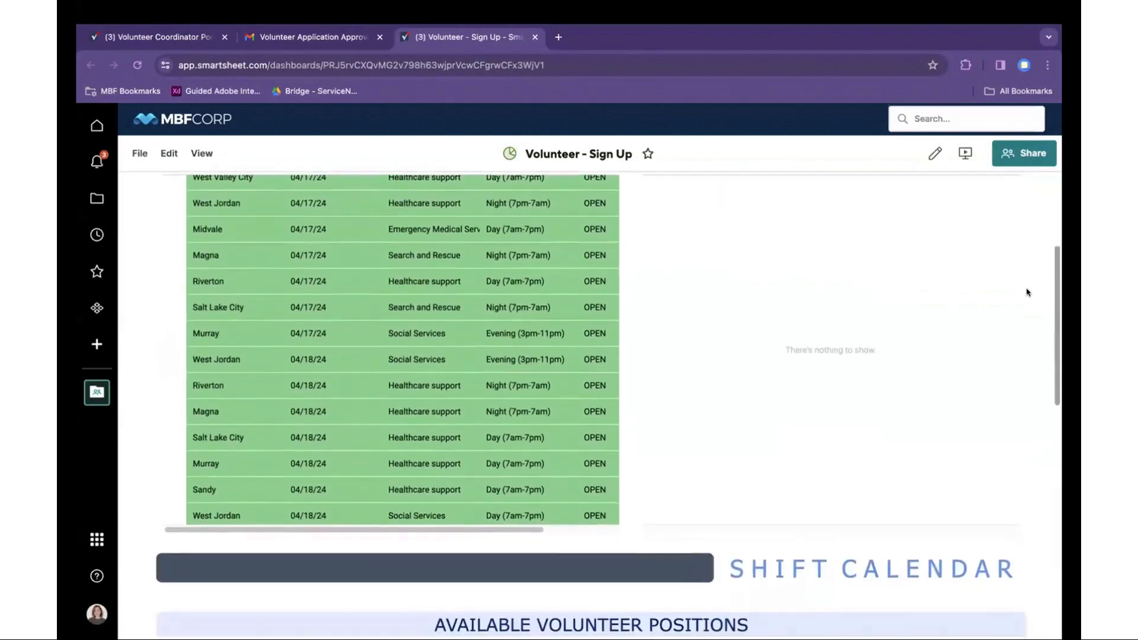
scroll(1027, 292, down, 5)
scroll(1035, 304, down, 2)
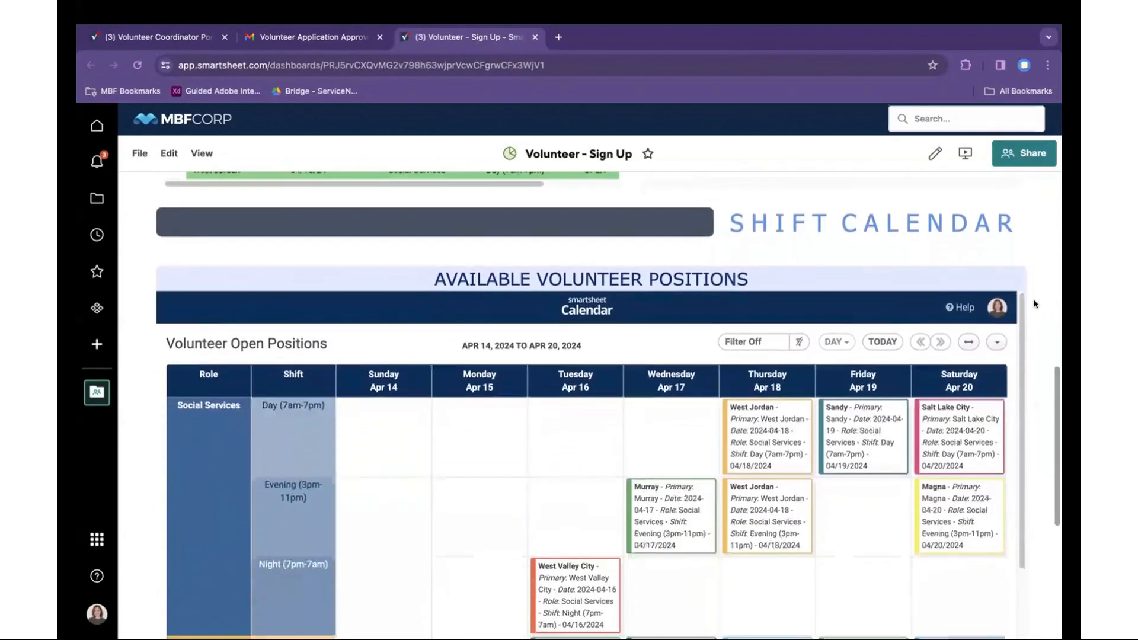
scroll(1034, 304, down, 3)
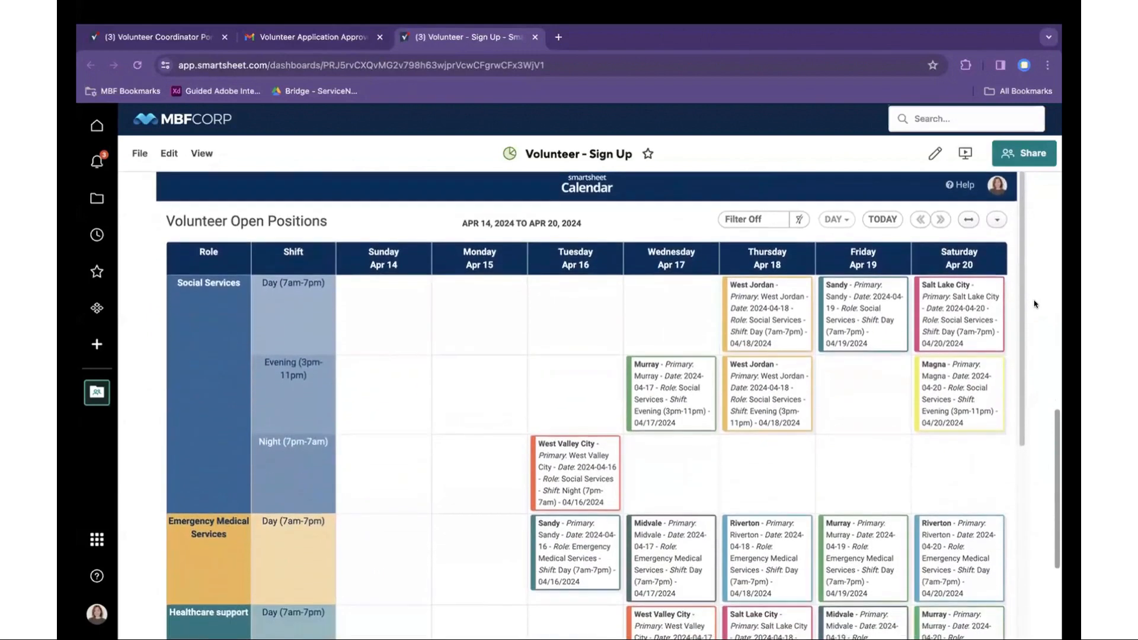
scroll(1035, 304, down, 1)
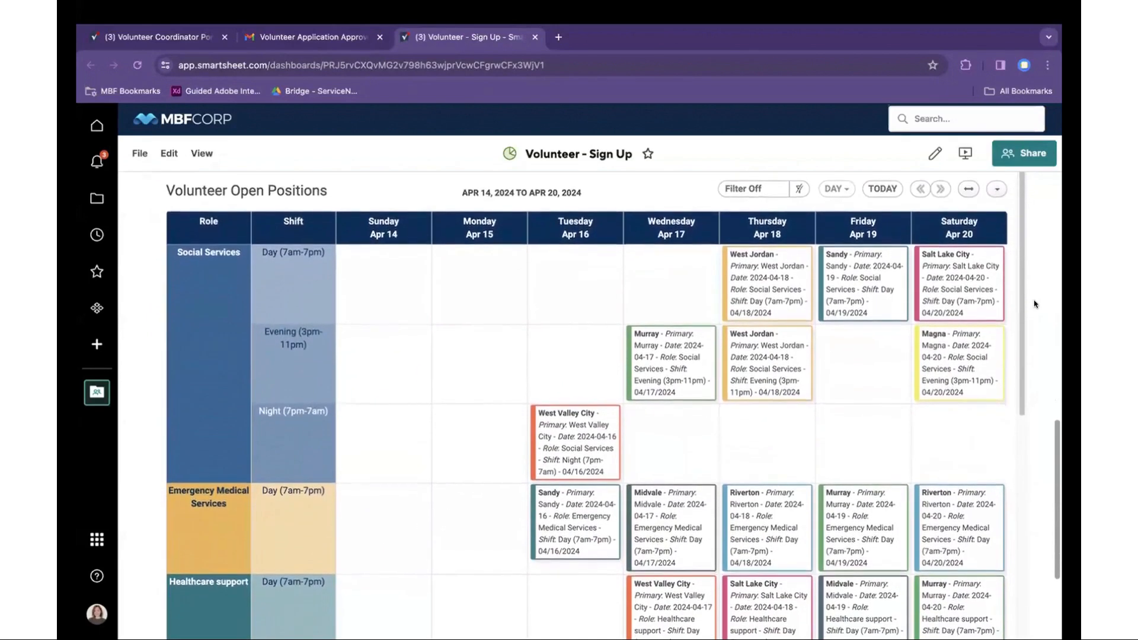
scroll(1034, 304, down, 1)
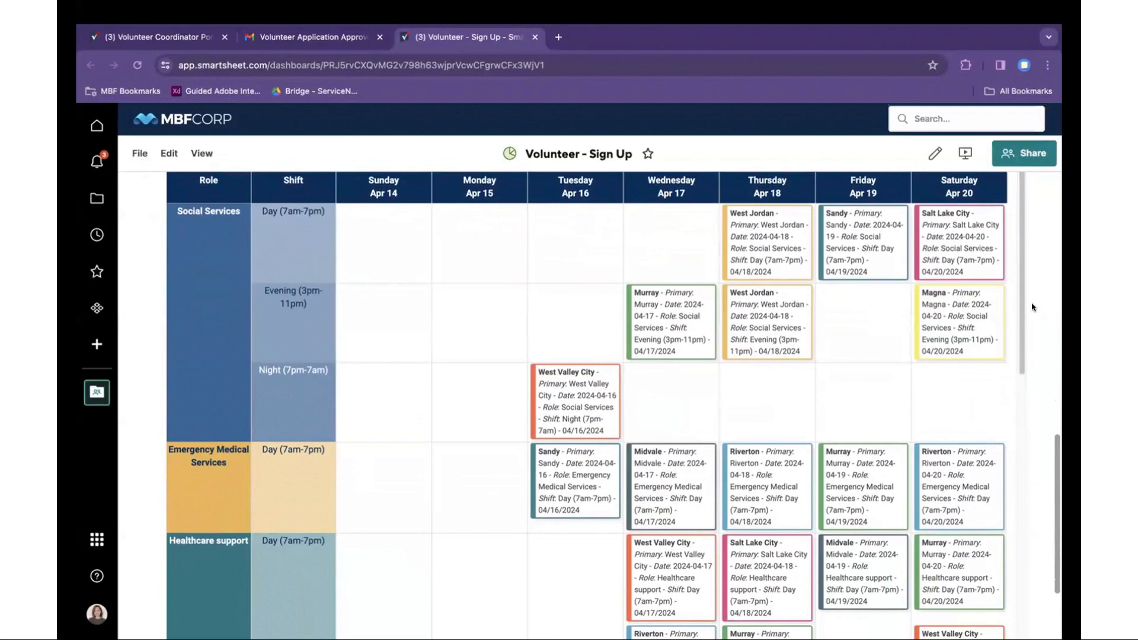
scroll(1032, 308, down, 1)
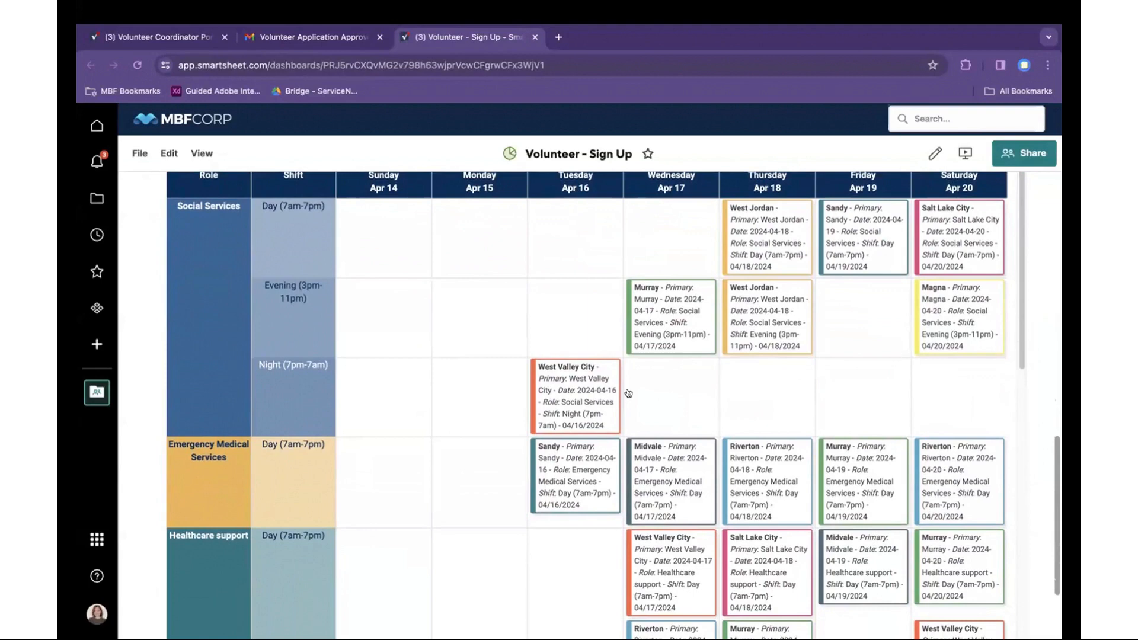
scroll(484, 499, down, 5)
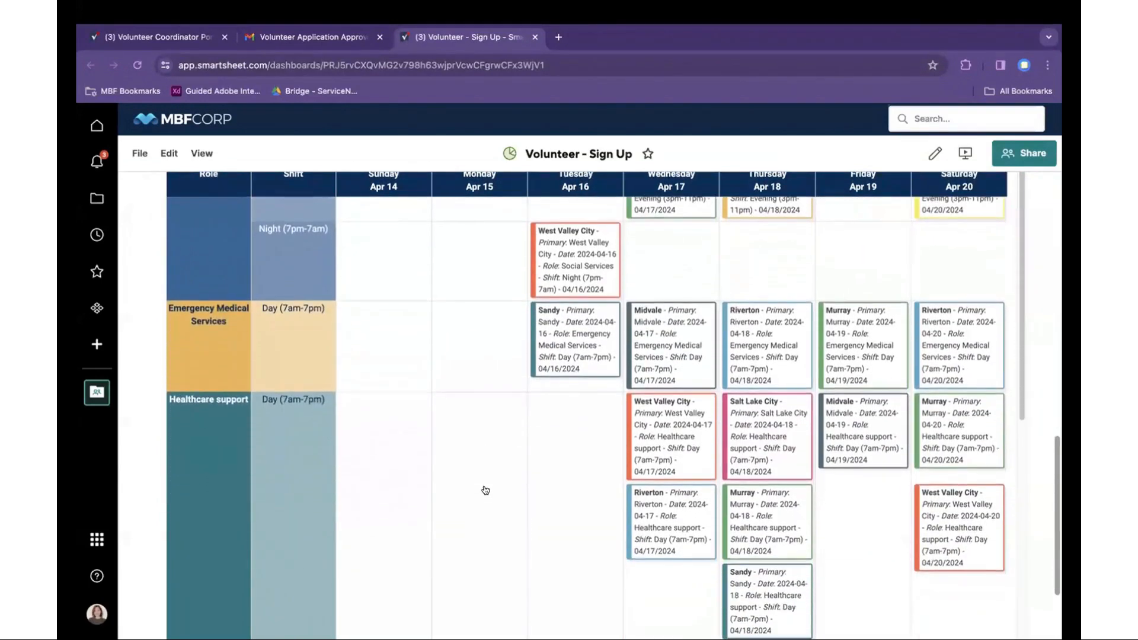
scroll(485, 471, down, 2)
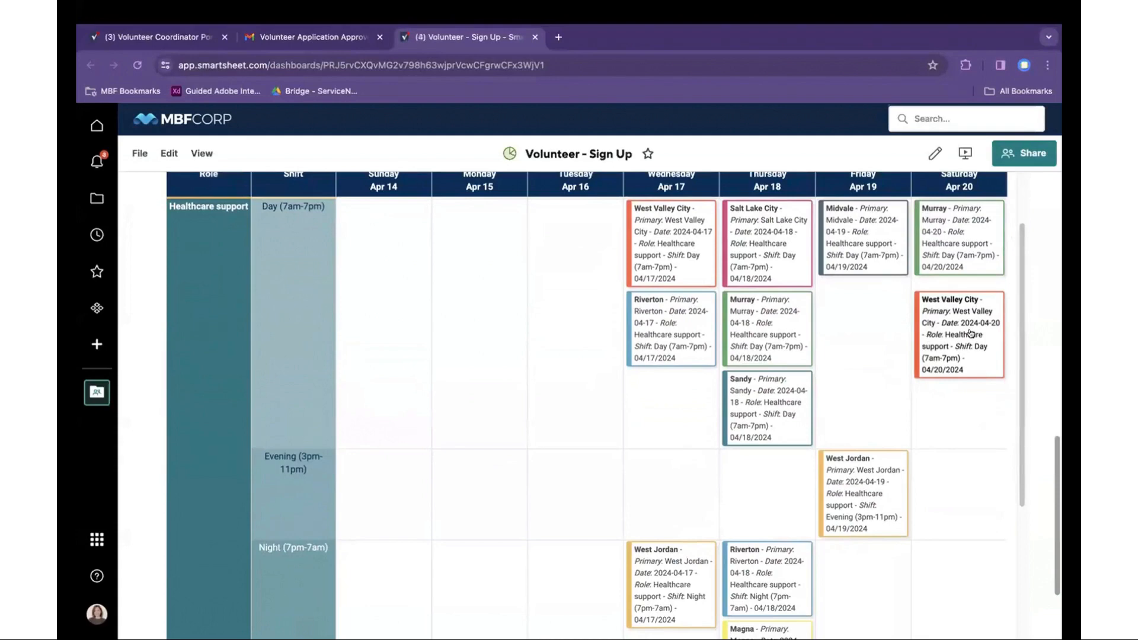
scroll(970, 333, up, 5)
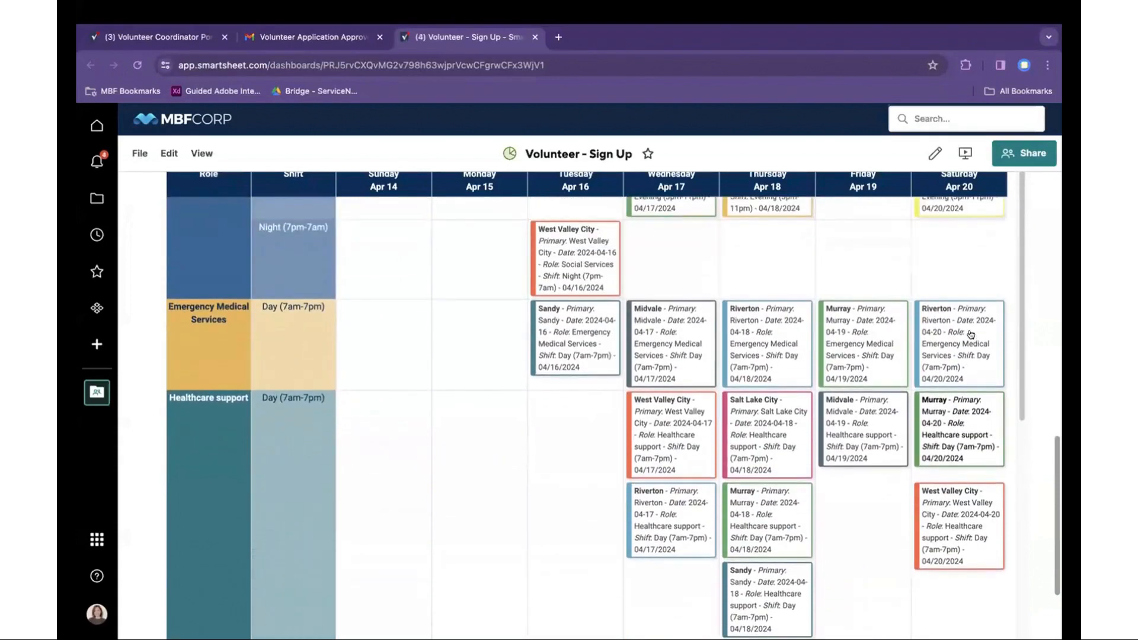
scroll(970, 333, up, 6)
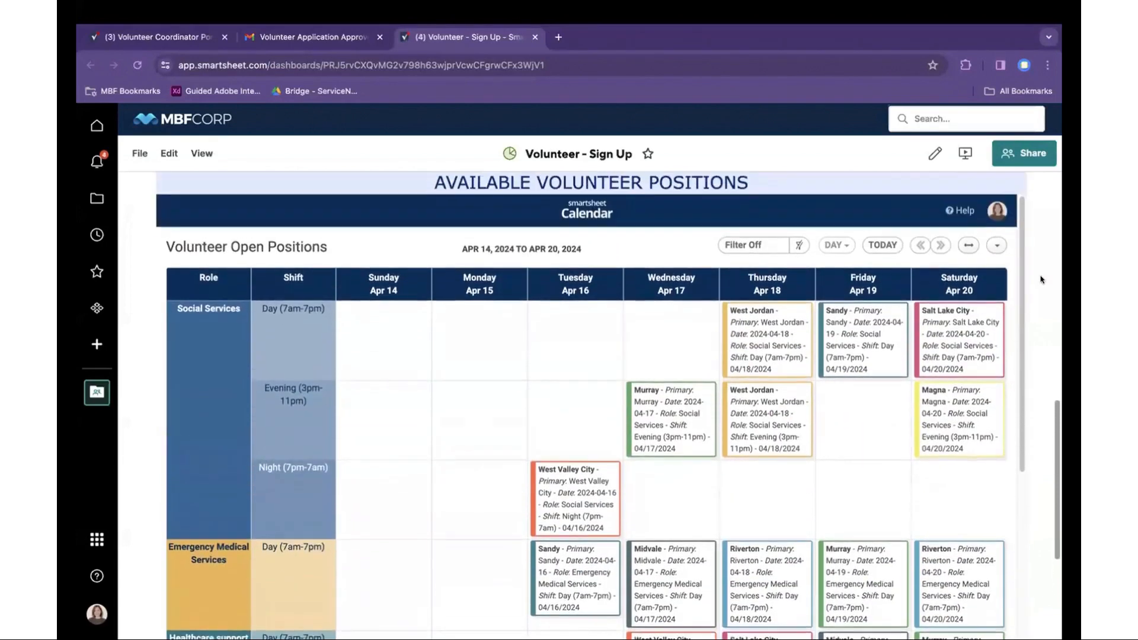
scroll(1041, 279, up, 10)
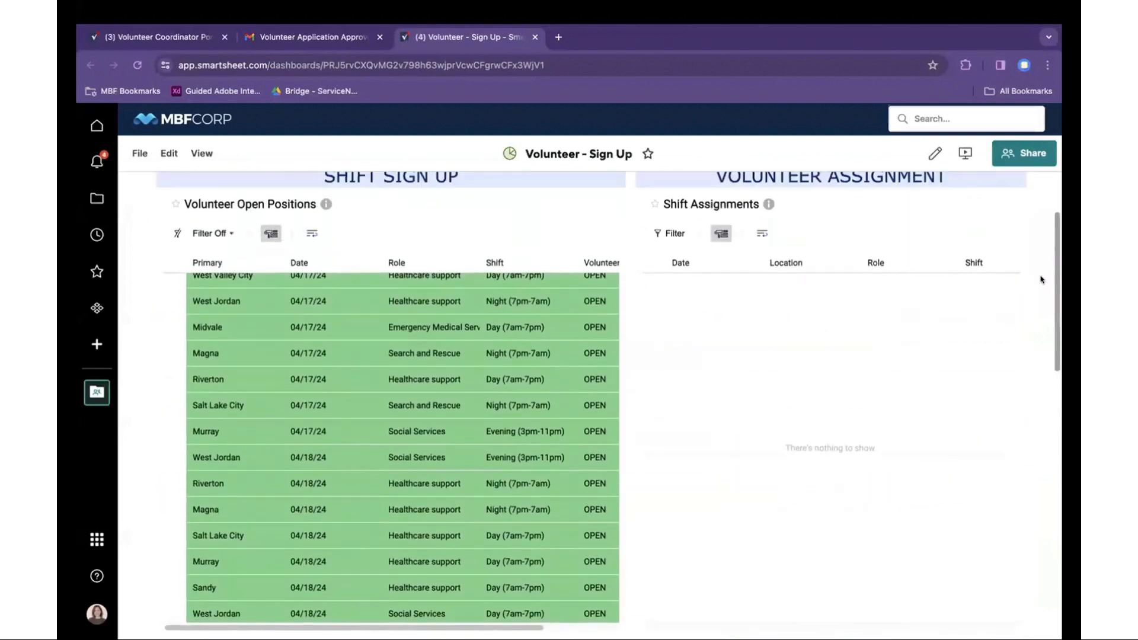
scroll(396, 425, up, 3)
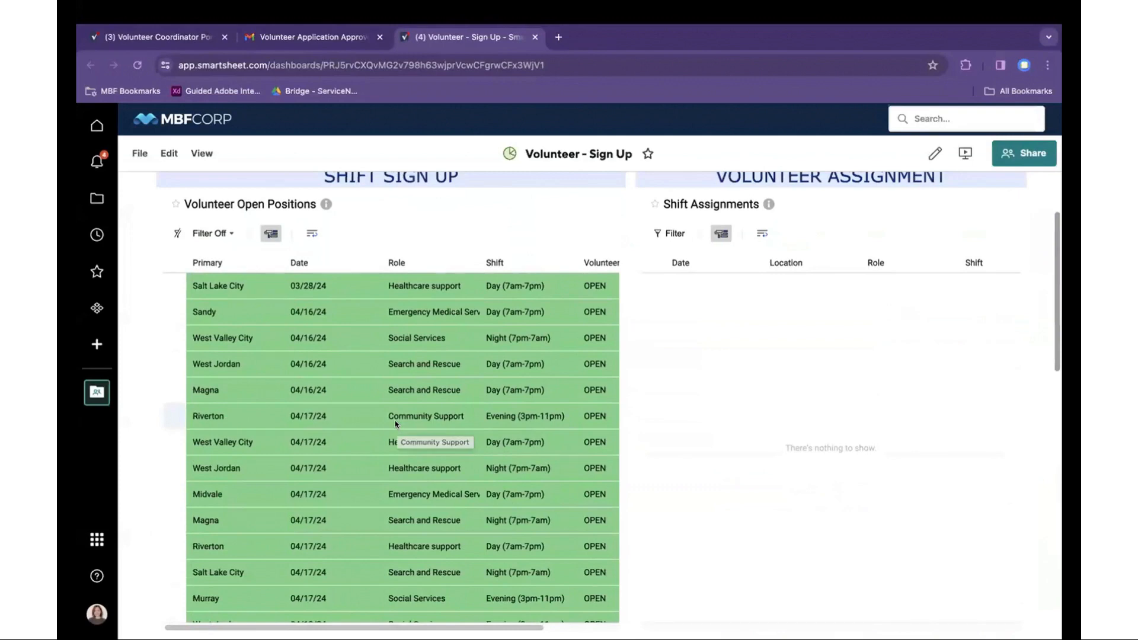
- Apply the 'Salt Lake city' filter (7 of 64) and open the 04/18/24 Healthcare support shift's details
click(230, 235)
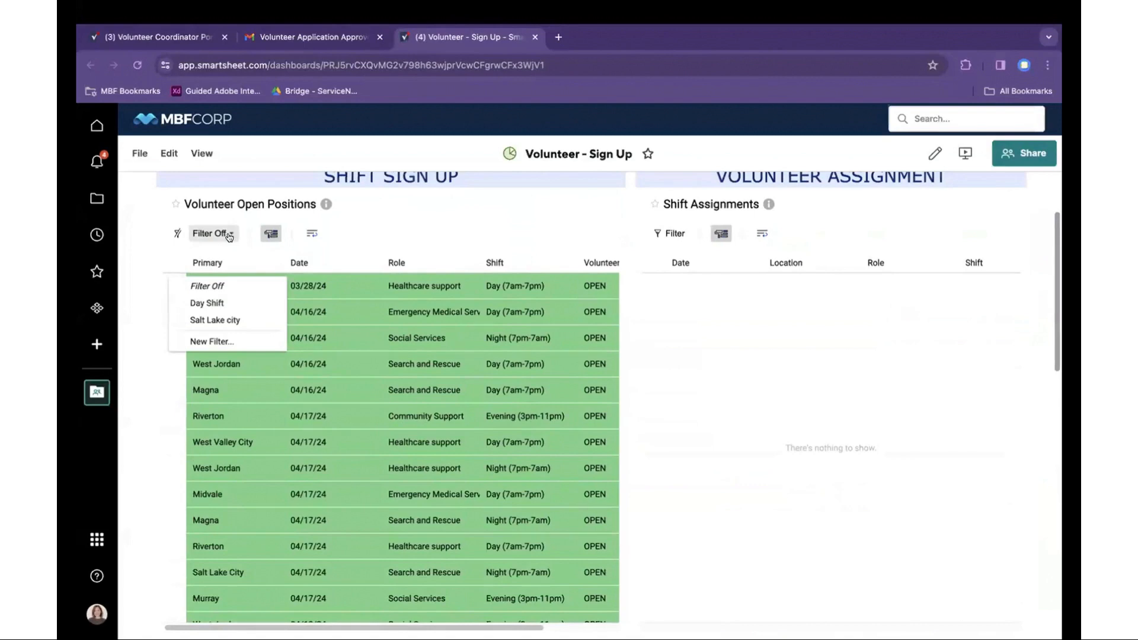
click(216, 321)
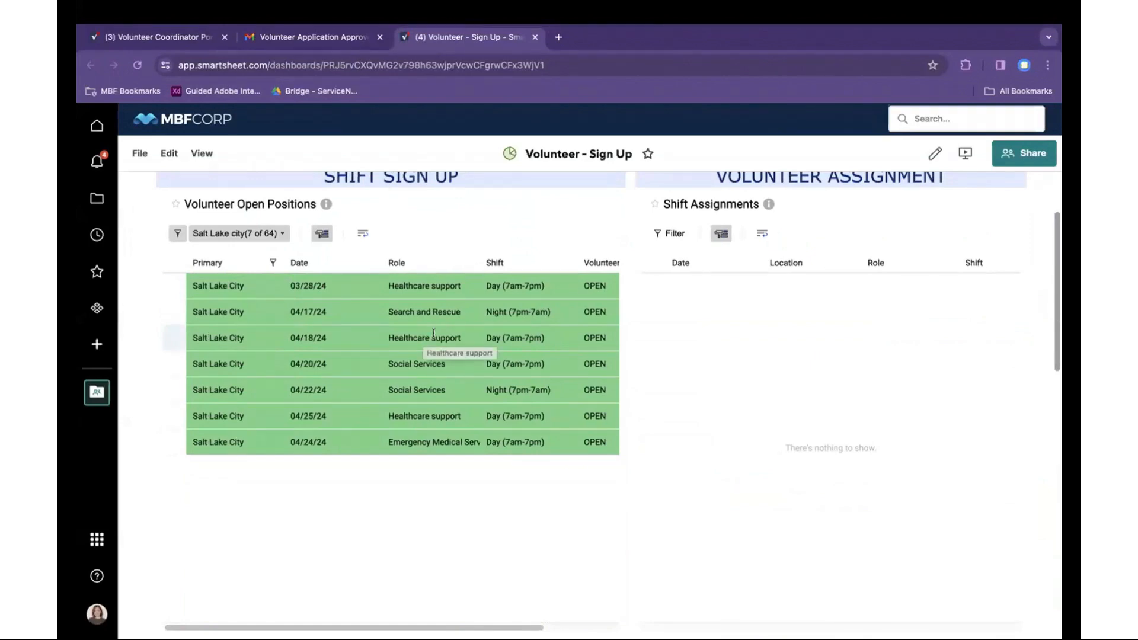
click(481, 342)
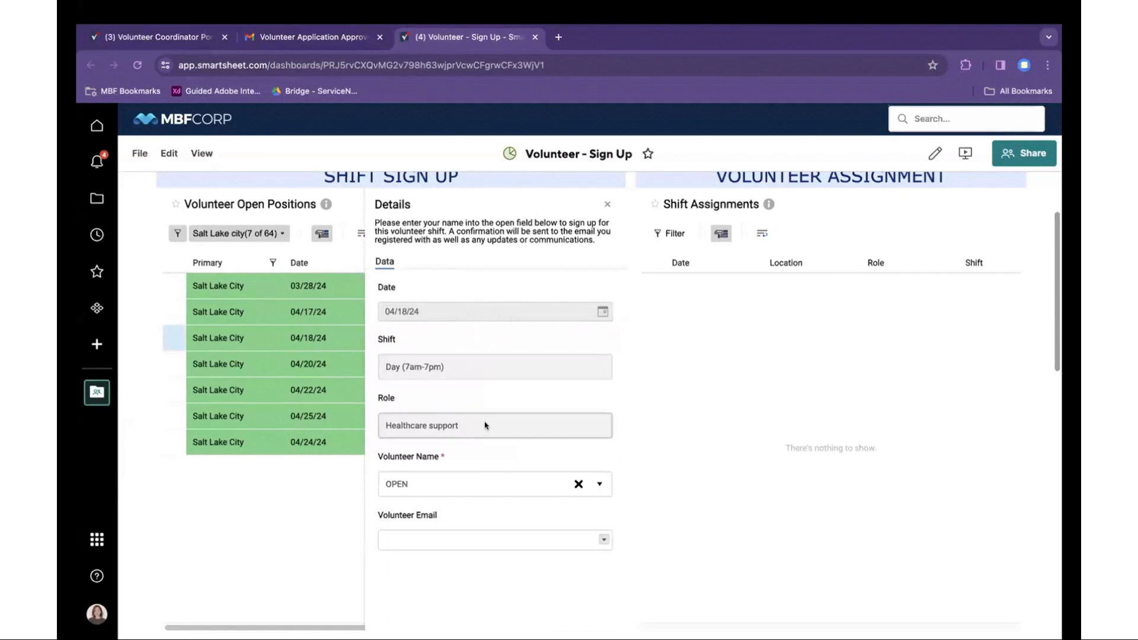
scroll(483, 425, down, 1)
- Assign the volunteer's name and e-mail to the 04/18/24 Healthcare support shift and save it
click(599, 437)
click(486, 502)
click(483, 494)
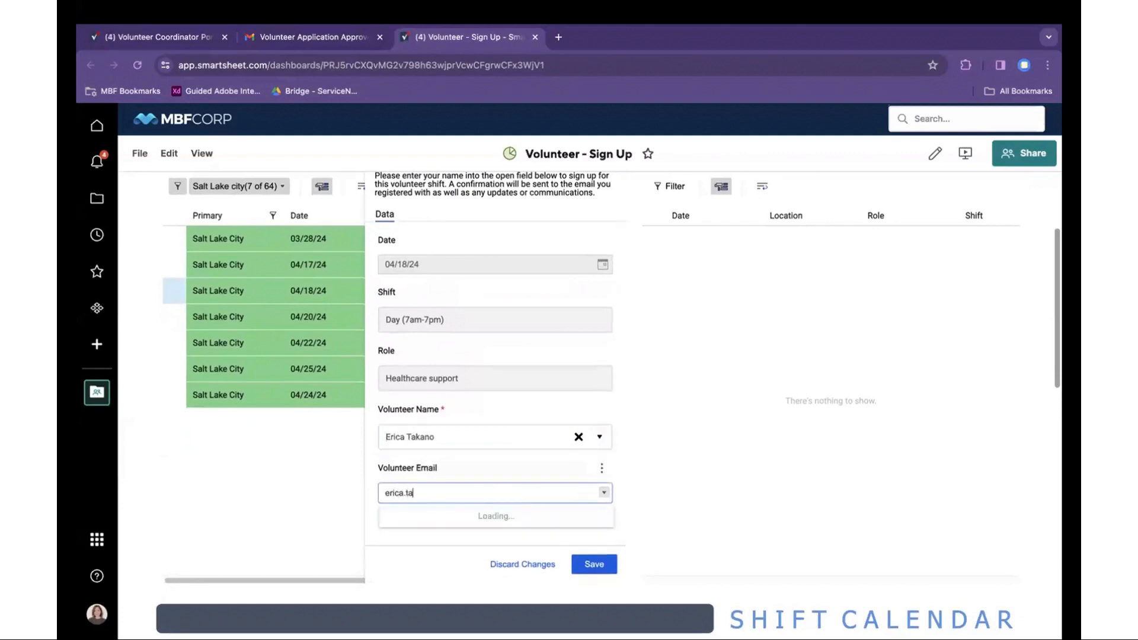
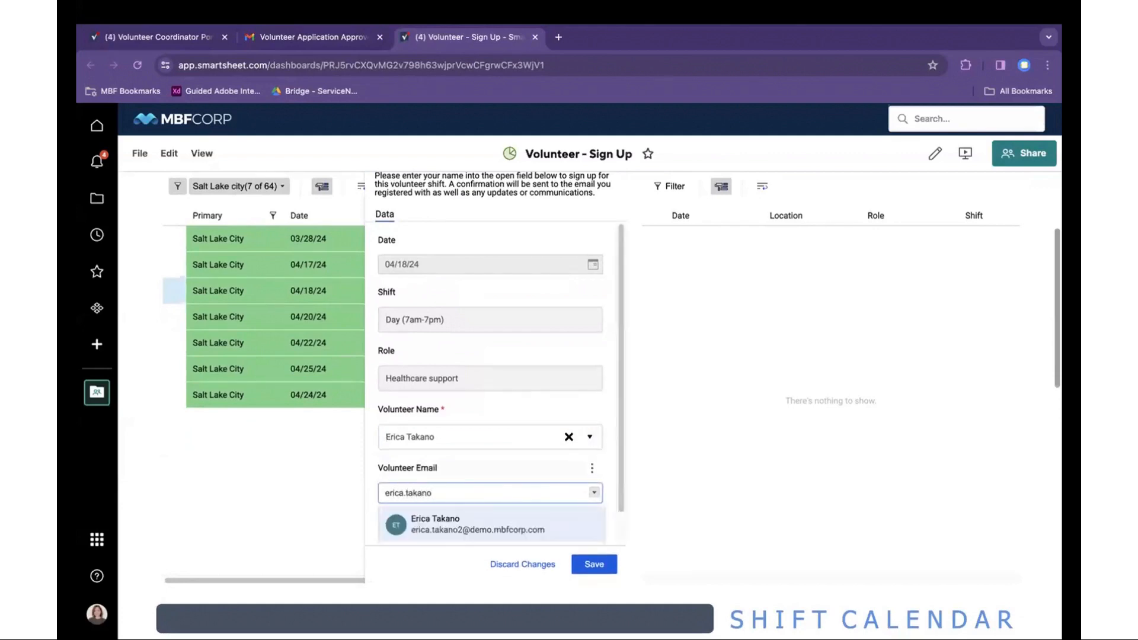
click(492, 535)
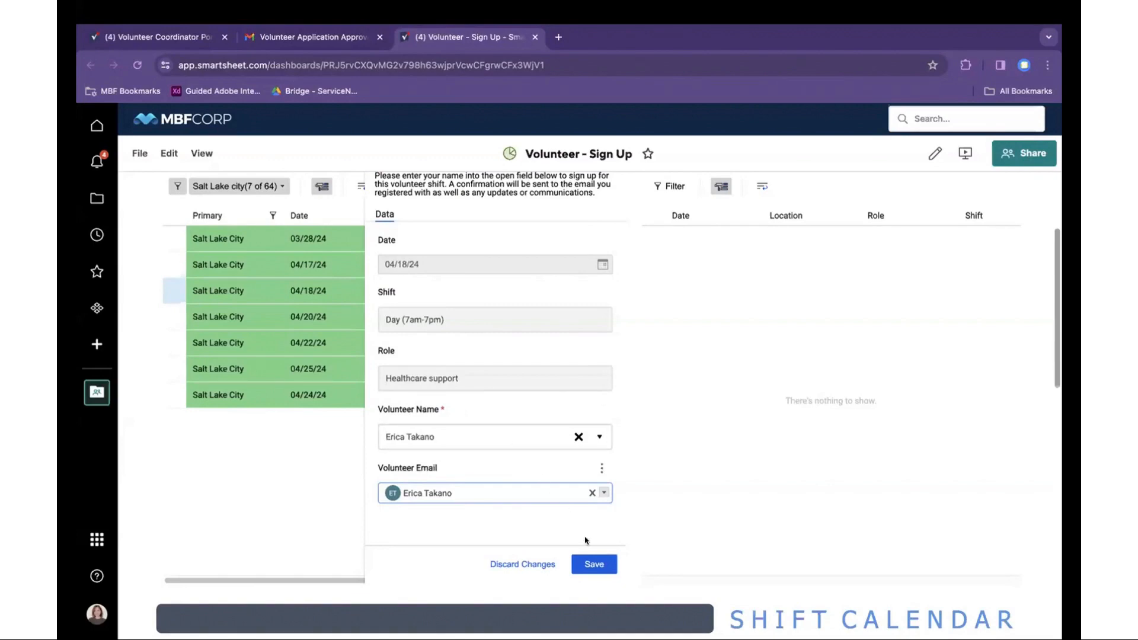
click(592, 564)
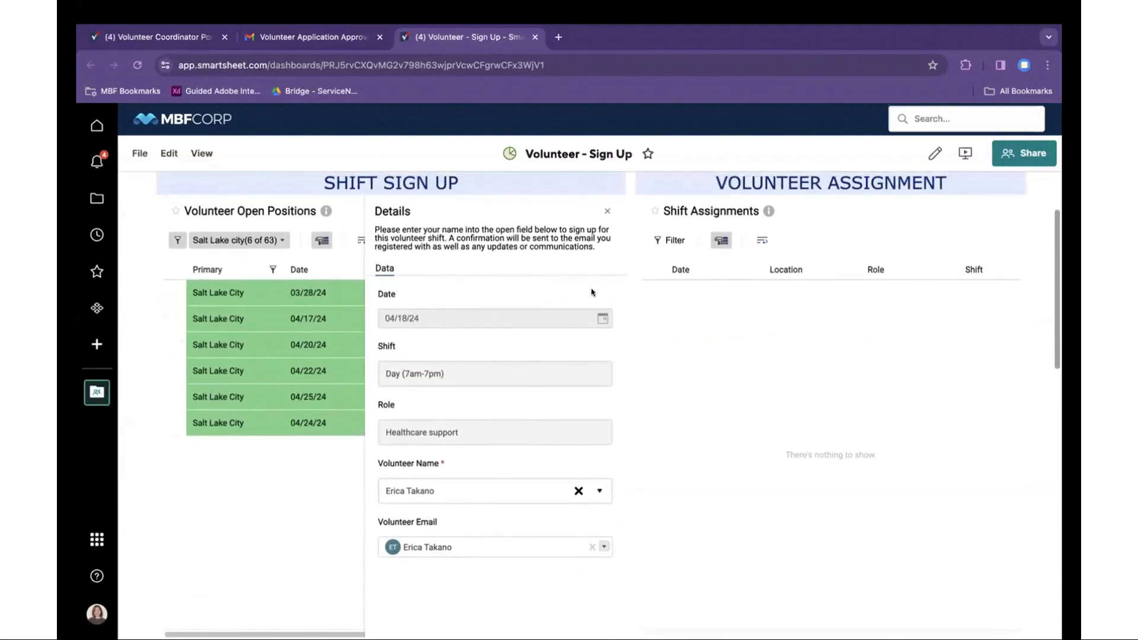
click(607, 211)
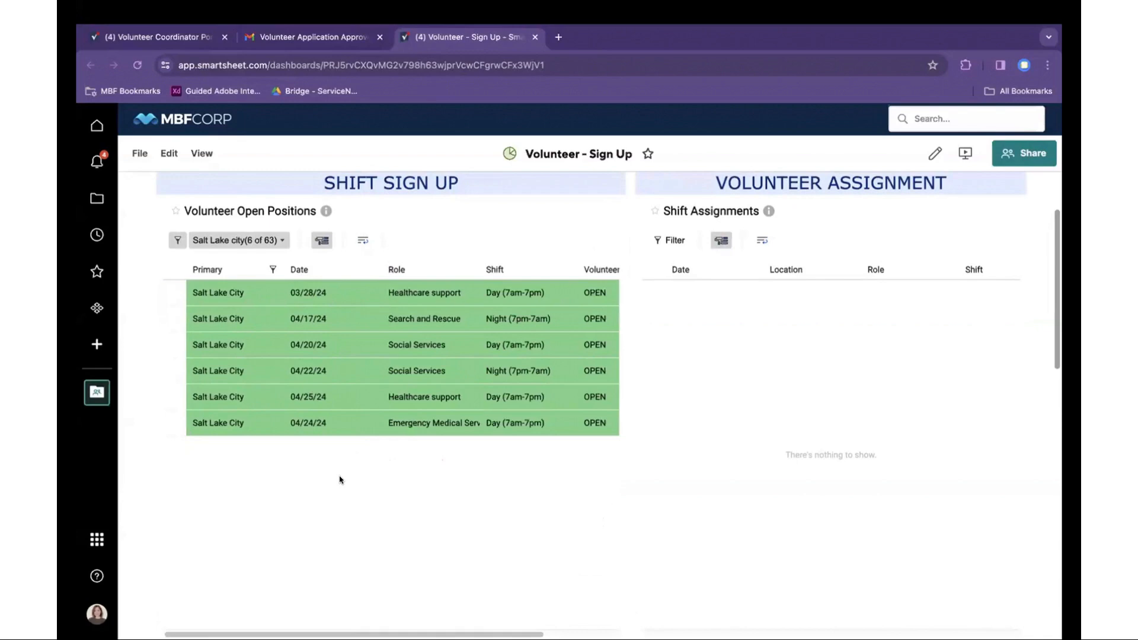
- Reload Shift Assignments and review the new 04/18/24 Salt Lake City Healthcare support shift's details
right_click(832, 314)
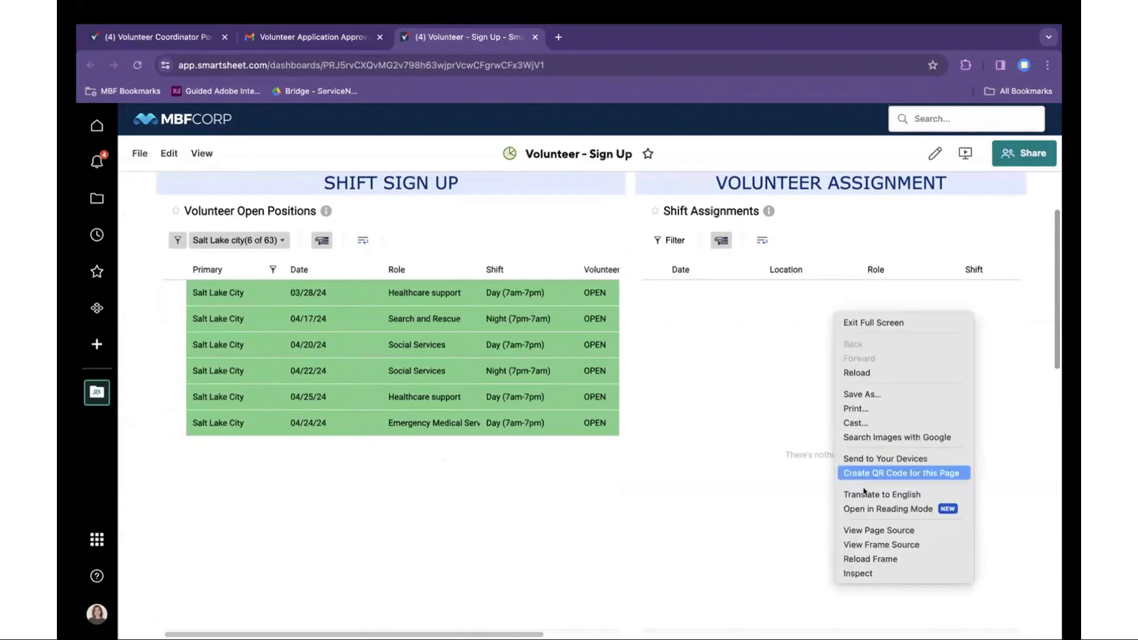
click(863, 559)
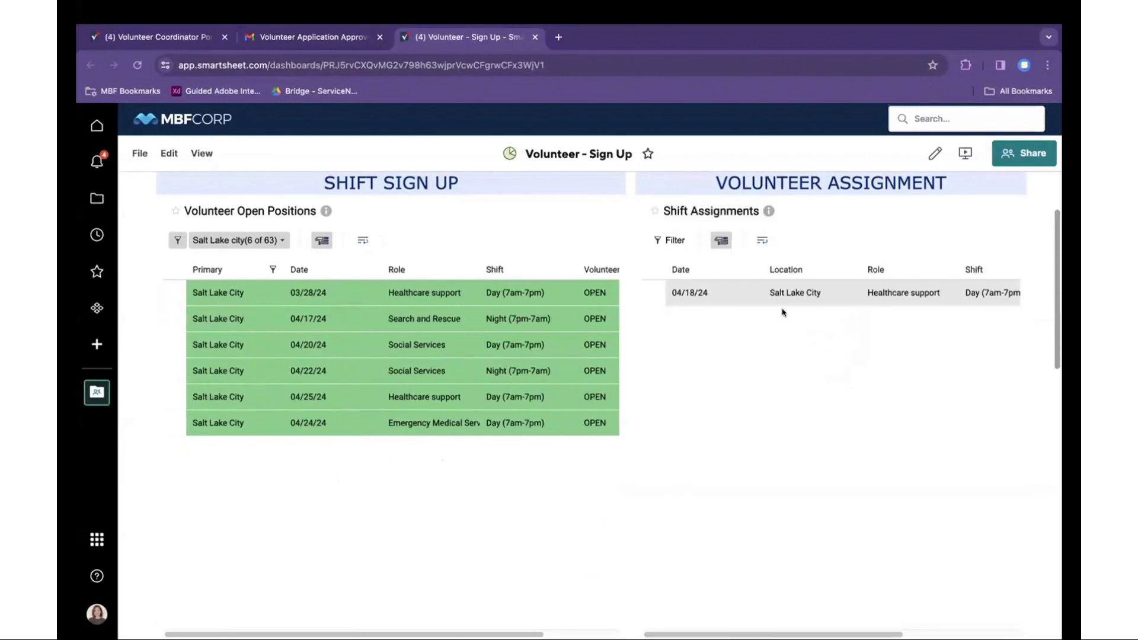
click(862, 292)
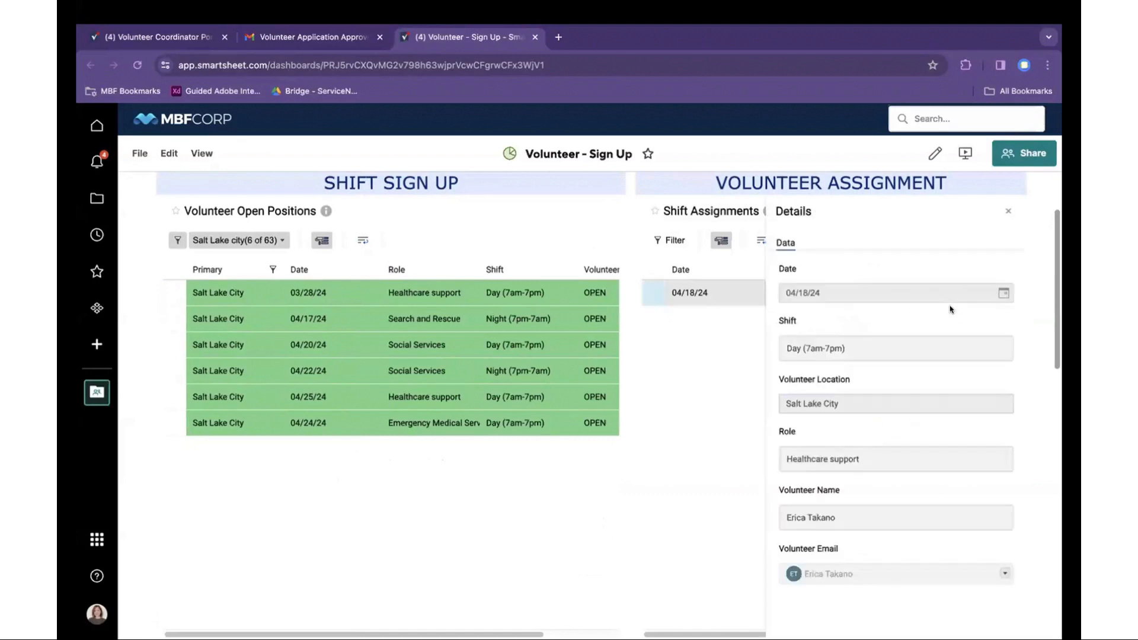
scroll(953, 353, down, 3)
scroll(953, 353, up, 2)
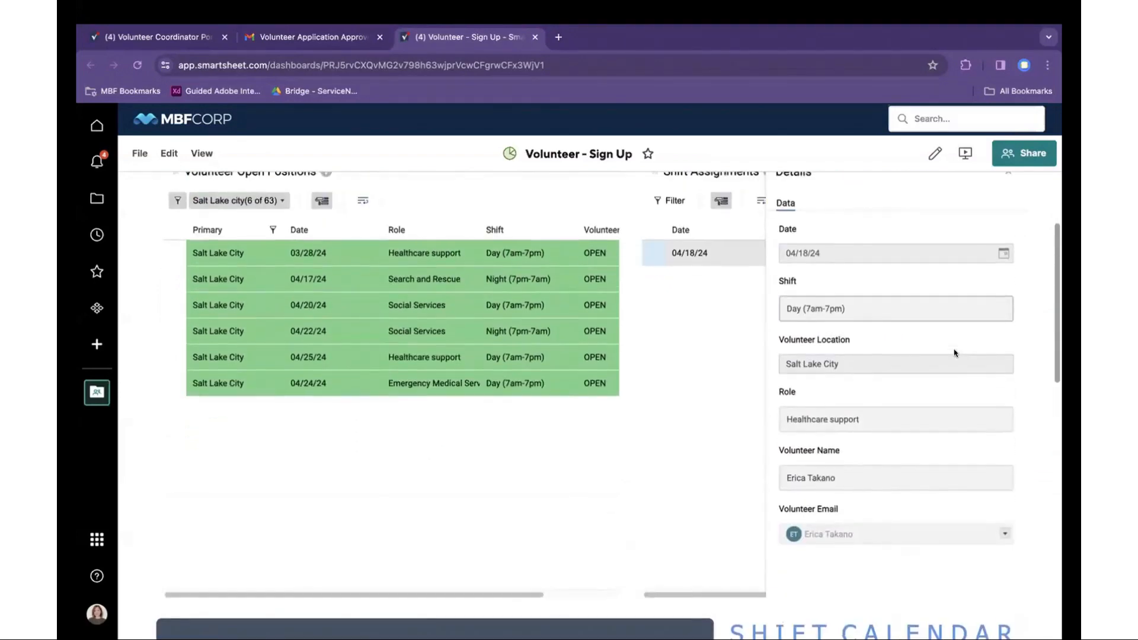
scroll(954, 352, up, 2)
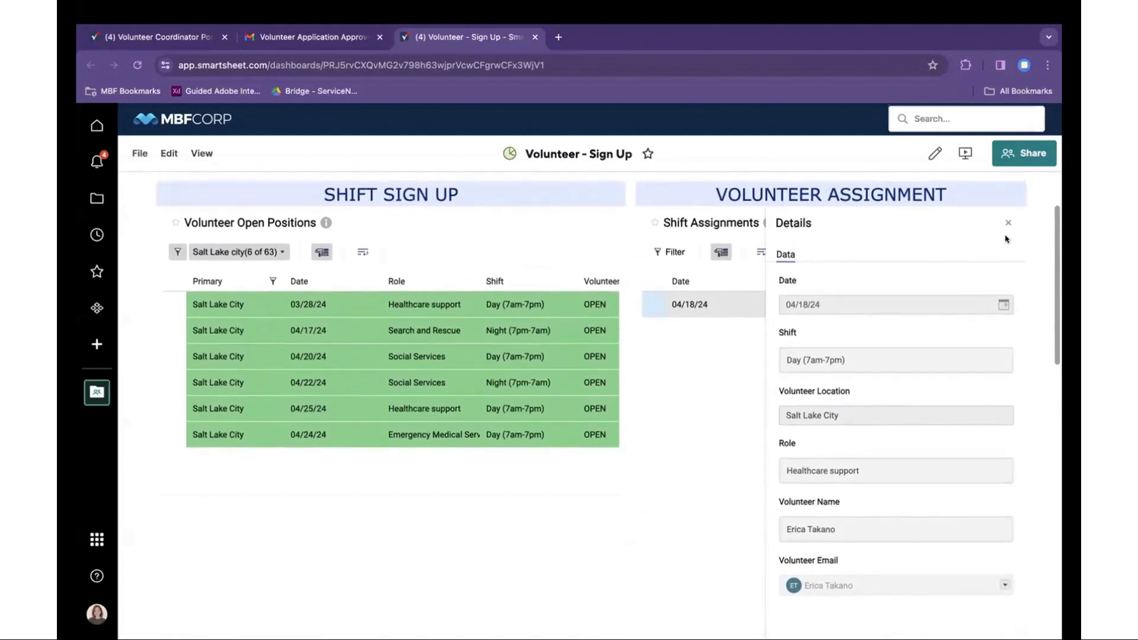
click(1007, 222)
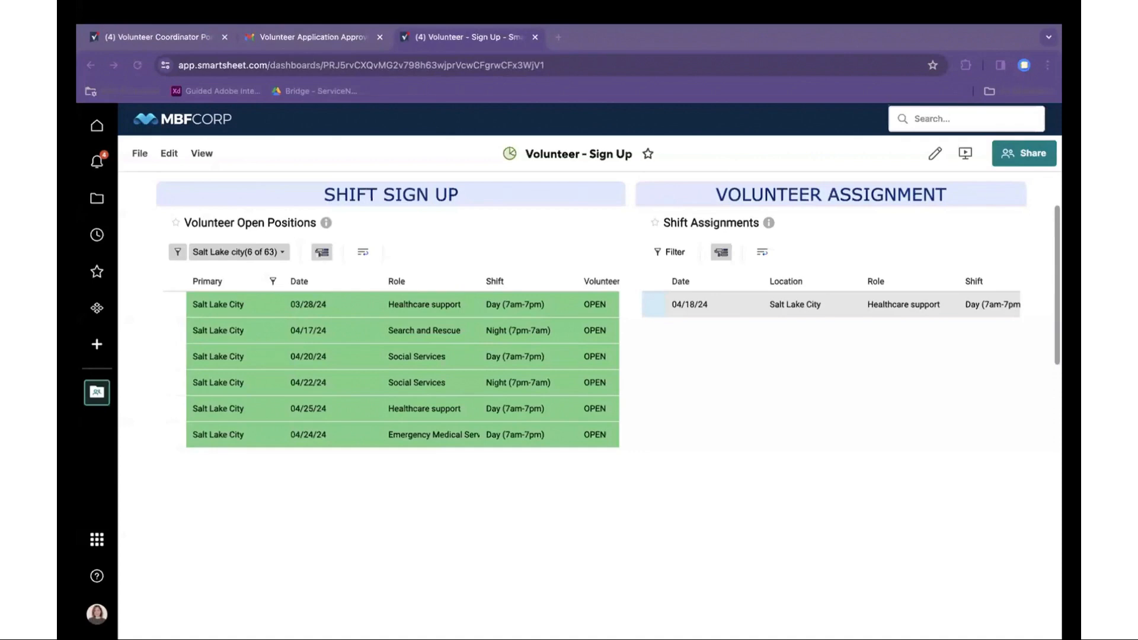
- Switch back to the Google Slides deck and advance to the DEMO Key takeaways slide
scroll(990, 445, down, 1)
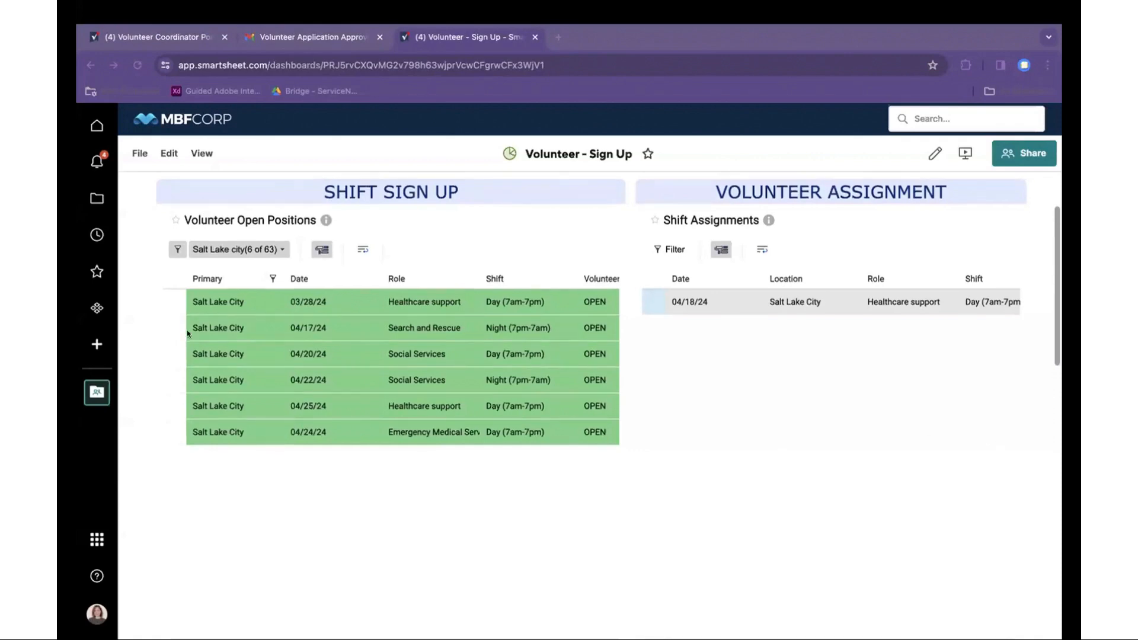
key(ctrl+Right)
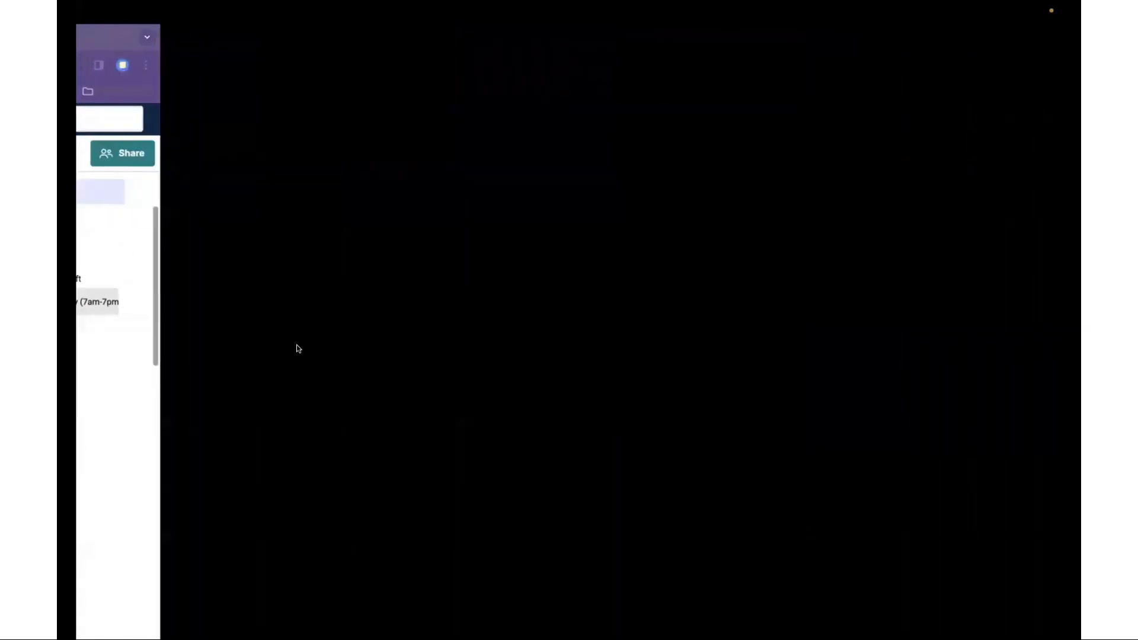
key(Right)
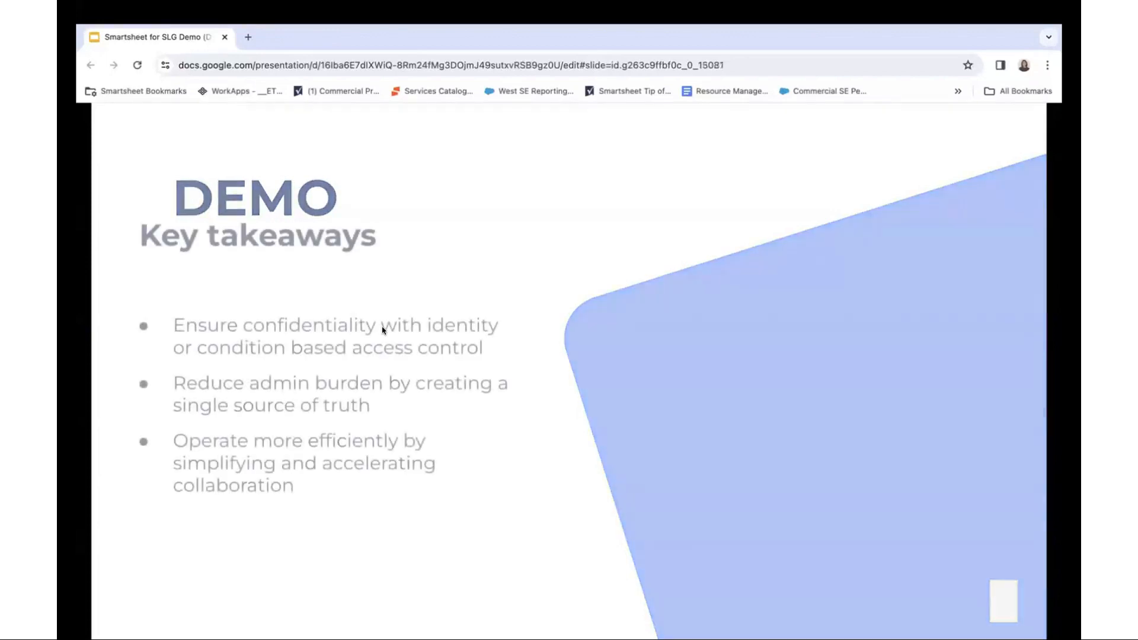